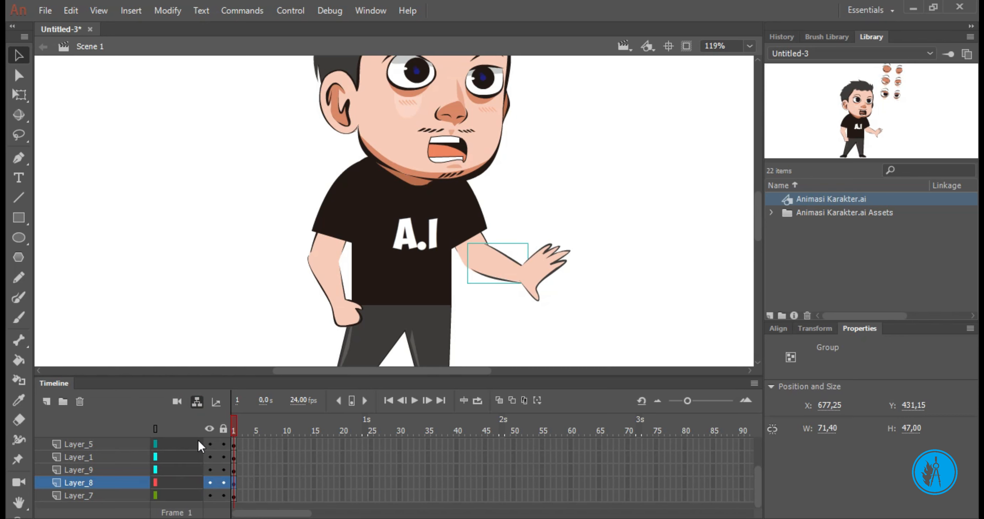
Convert the upper arm of the open-handed arm on Layer_7 into a graphic symbol
left_click(82, 497)
key("F8")
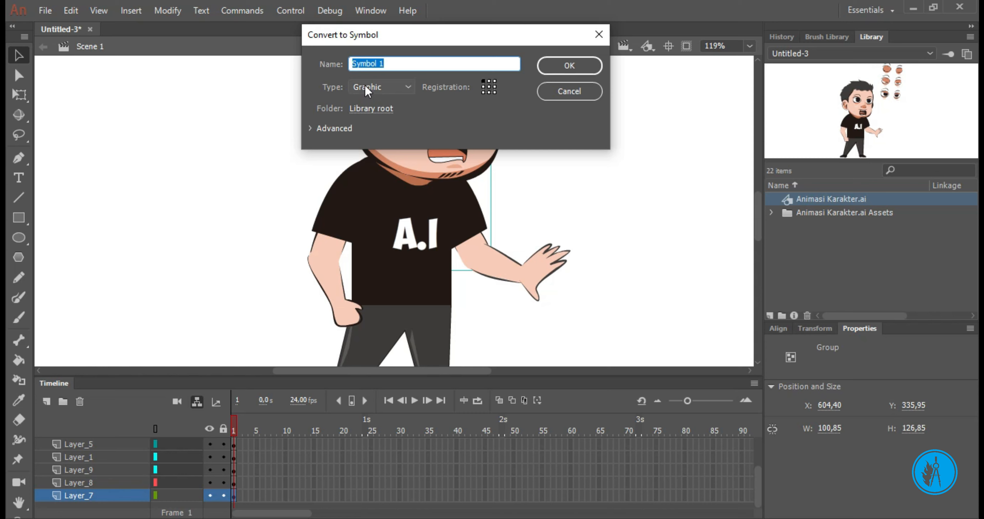
left_click(589, 66)
left_click(619, 182)
Convert the forearm on Layer_8 into a graphic symbol with the default name
left_click(510, 264)
right_click(514, 268)
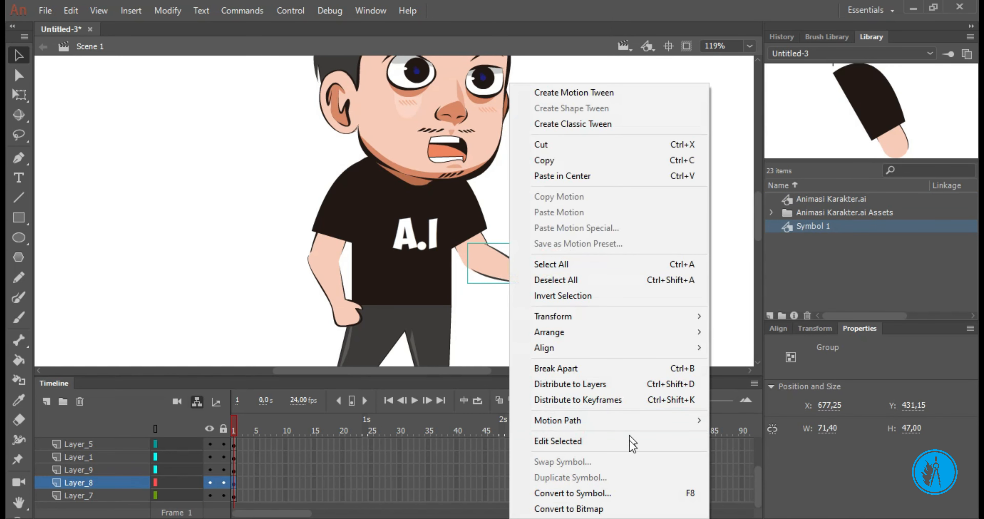
left_click(619, 493)
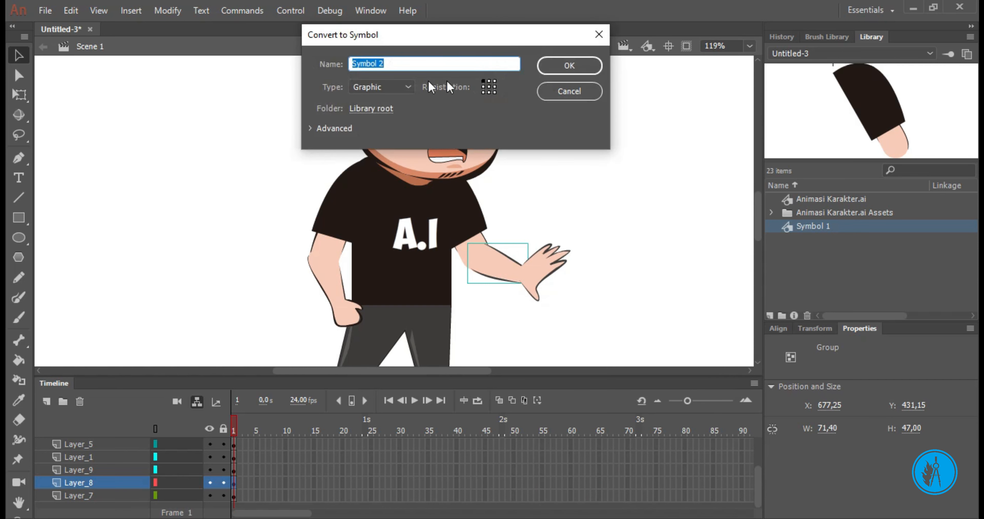
left_click(575, 72)
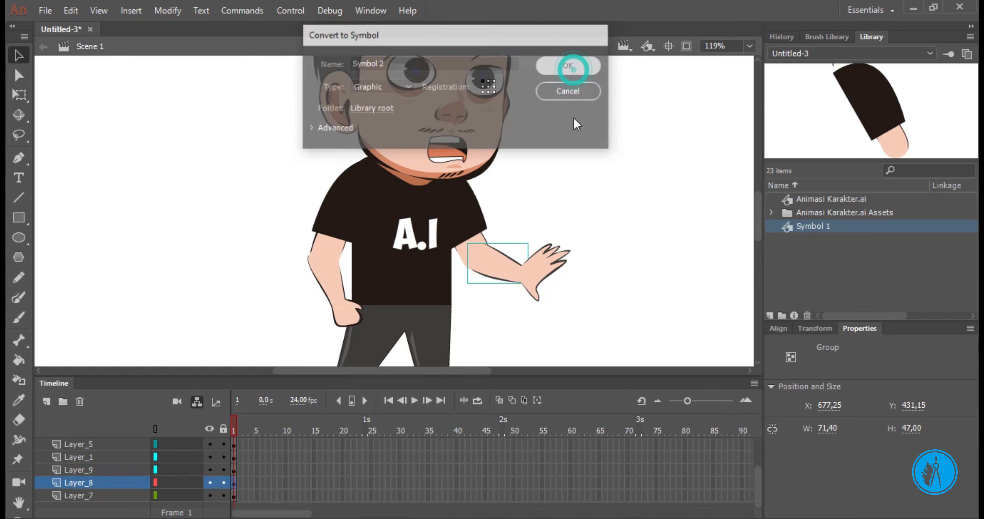
Convert the open hand on Layer_9 into a graphic symbol with the default name
left_click(553, 266)
right_click(555, 266)
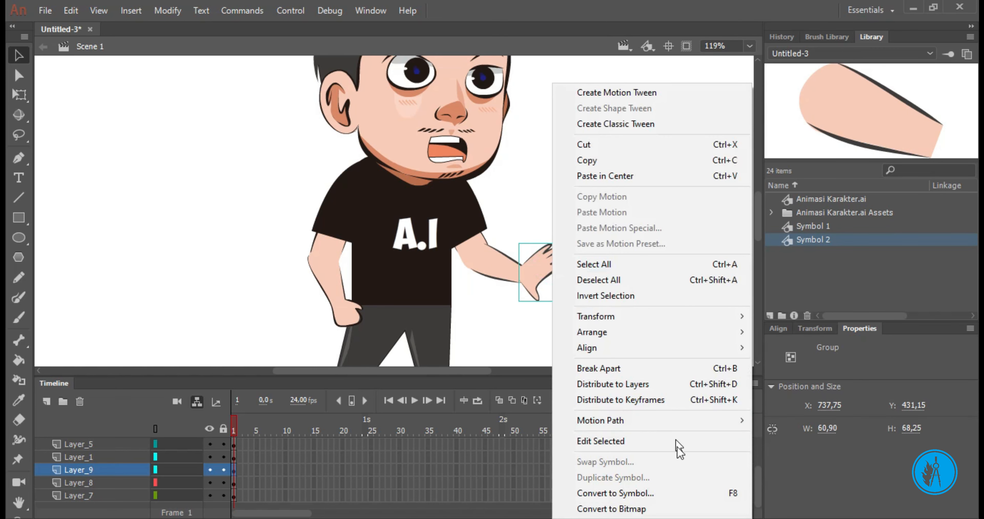
left_click(680, 493)
left_click(575, 72)
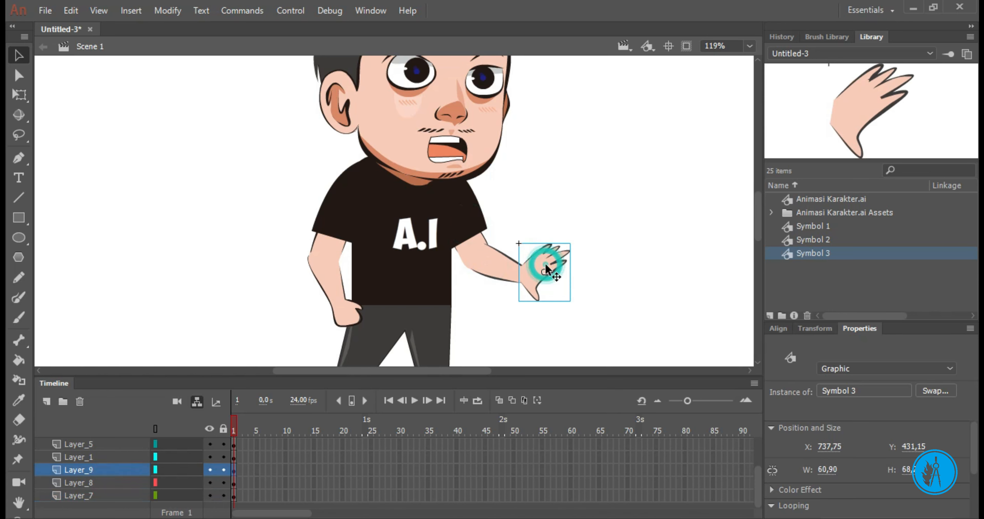
Move the transformation point of the Layer_7 upper arm to the shoulder and test its rotation
left_click(86, 497)
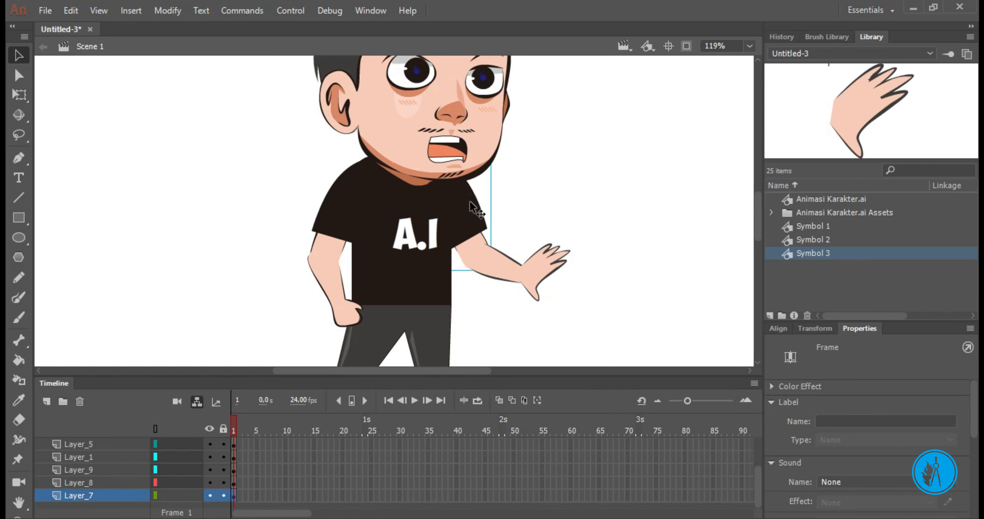
left_click(471, 222)
key("q")
left_click_drag(449, 217, 440, 189)
left_click_drag(502, 161, 512, 113)
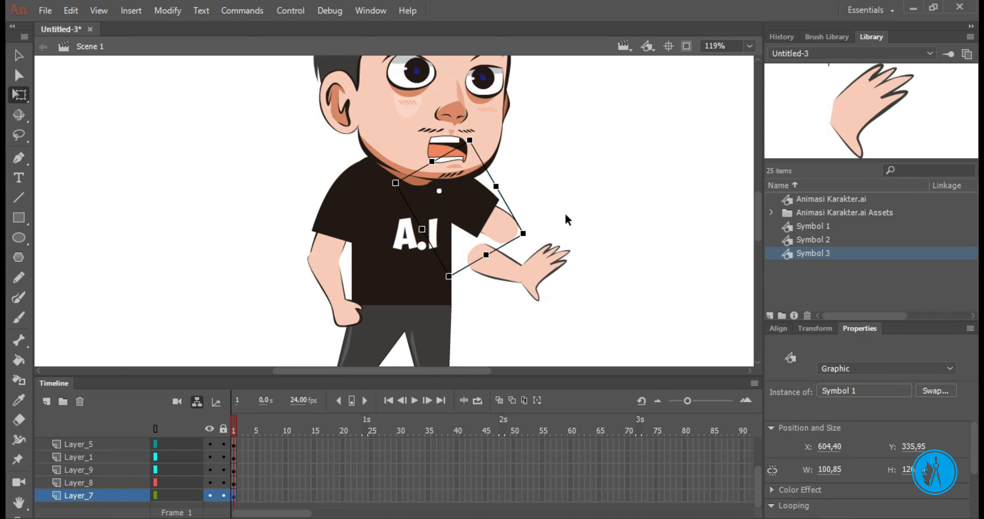
left_click(551, 213)
Move the Layer_8 forearm's transformation point to the elbow and the Layer_9 hand's transformation point to the wrist
left_click(505, 264)
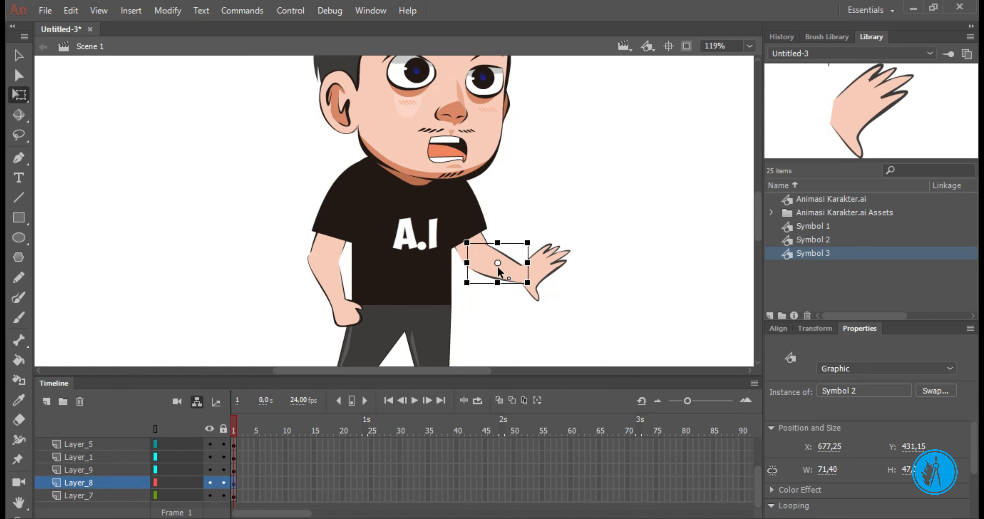
scroll(501, 273, "up", 5)
scroll(531, 266, "down", 5)
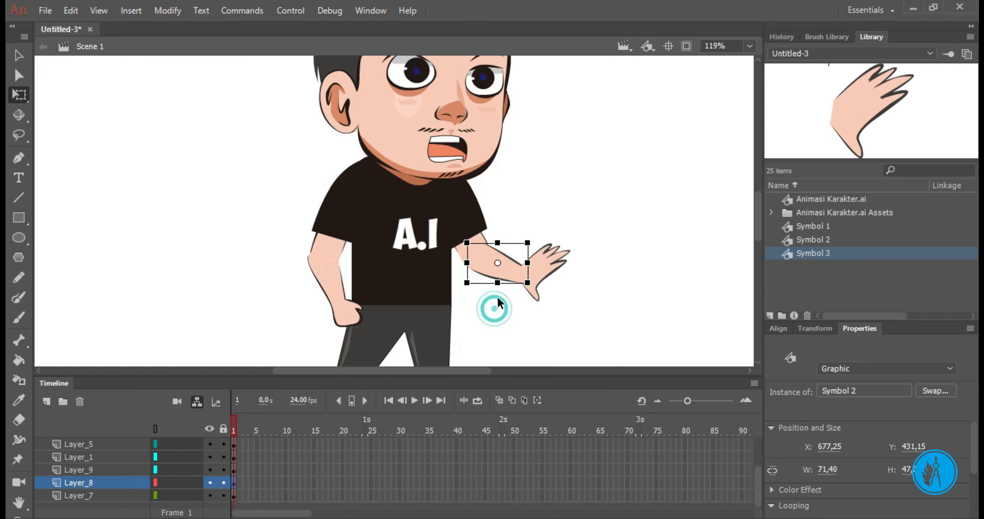
left_click(498, 302)
scroll(501, 296, "up", 3, "ctrl")
scroll(495, 241, "up", 3, "ctrl")
left_click(512, 252)
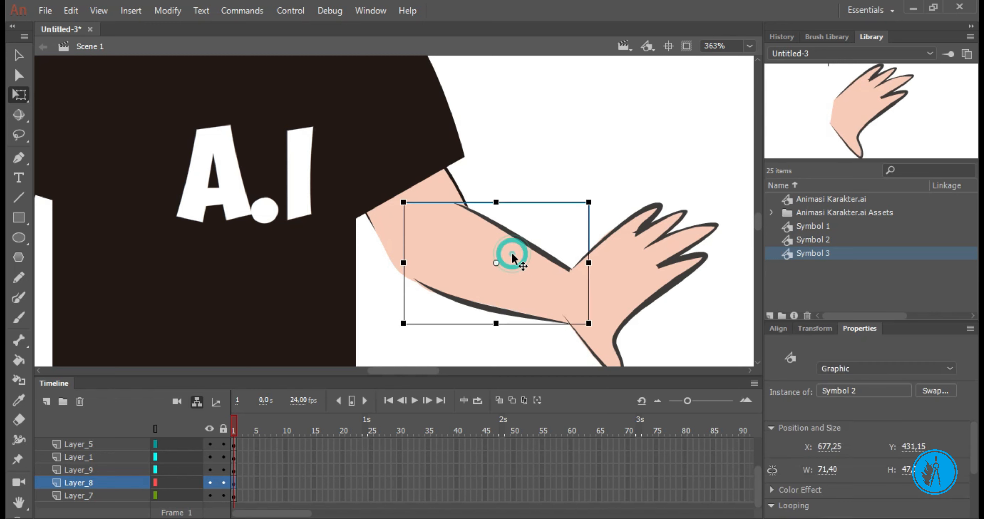
left_click_drag(455, 249, 433, 234)
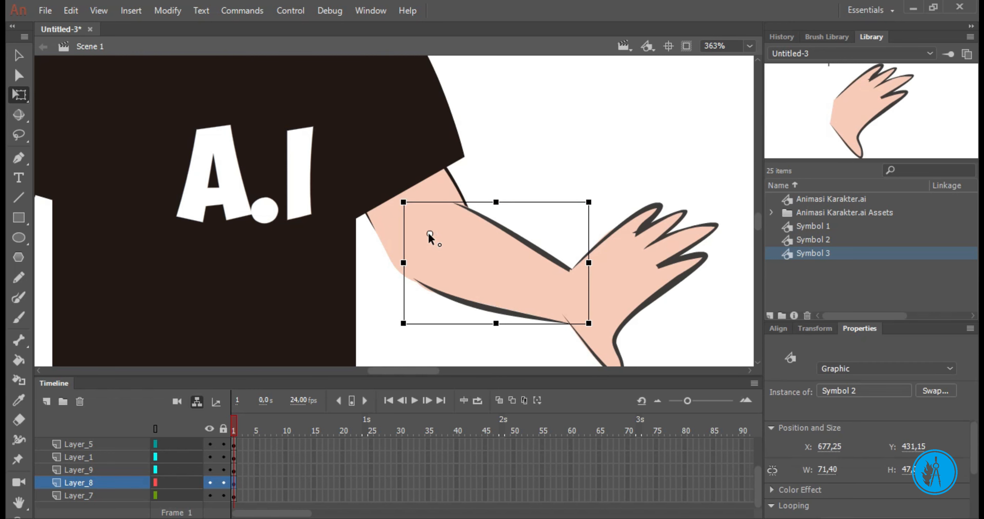
mouse_move(592, 199)
left_mouse_down()
mouse_move(591, 126)
mouse_move(556, 86)
mouse_move(589, 202)
left_mouse_up()
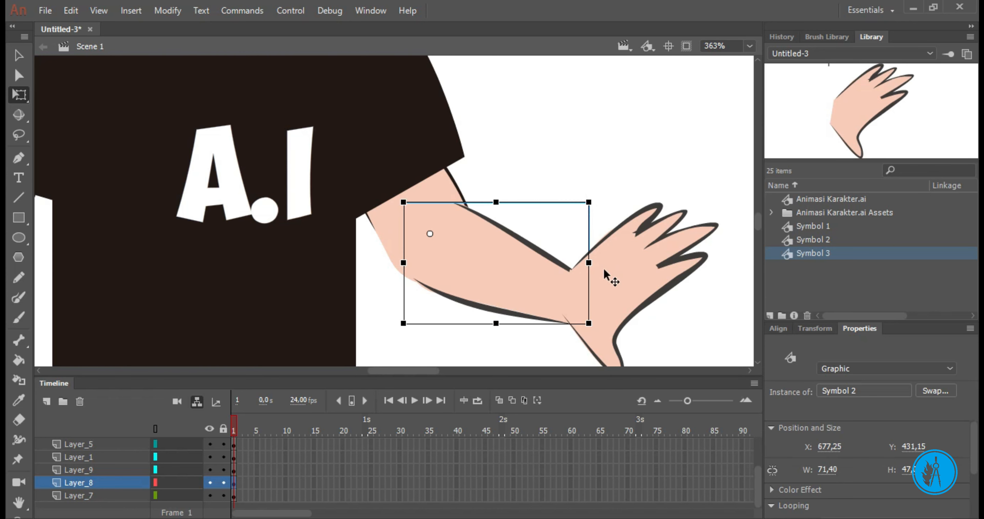
left_click(616, 268)
left_click_drag(640, 291, 573, 290)
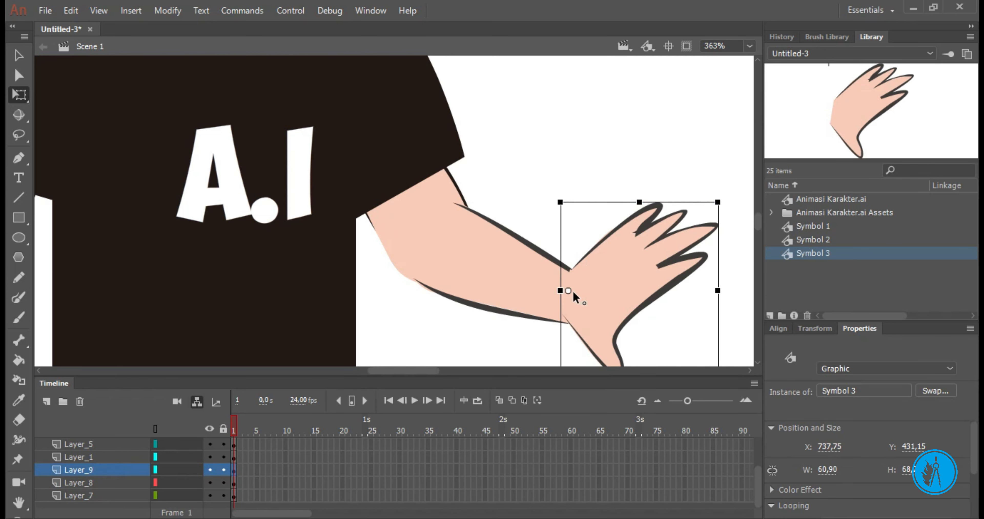
Parent the hand's Layer_9 to the forearm's Layer_8, and Layer_8 to the upper arm's Layer_7
left_click(172, 485)
left_click_drag(166, 482, 189, 484)
scroll(407, 307, "down", 3)
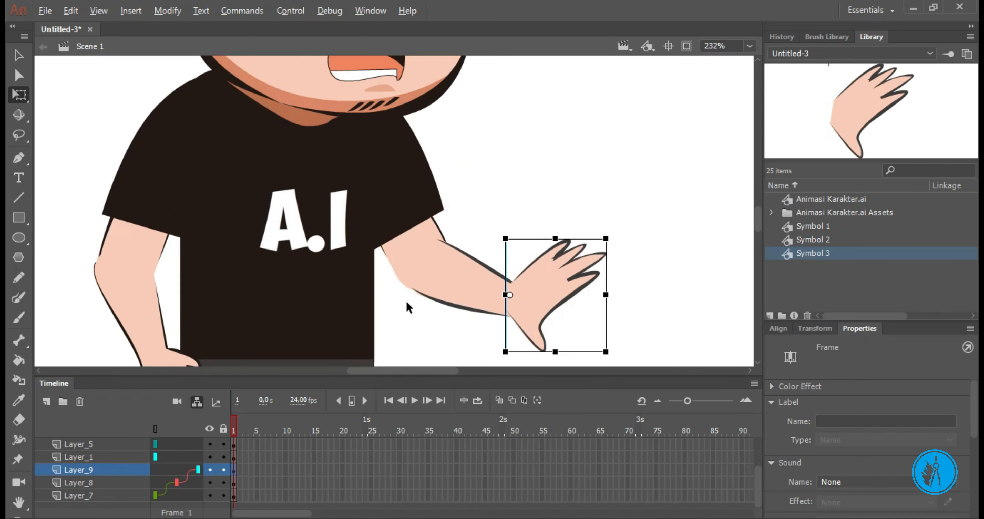
Pose the linked arm by rotating the upper arm outward, bending the forearm upward and angling the hand
left_click(413, 215)
left_click_drag(451, 121, 440, 101)
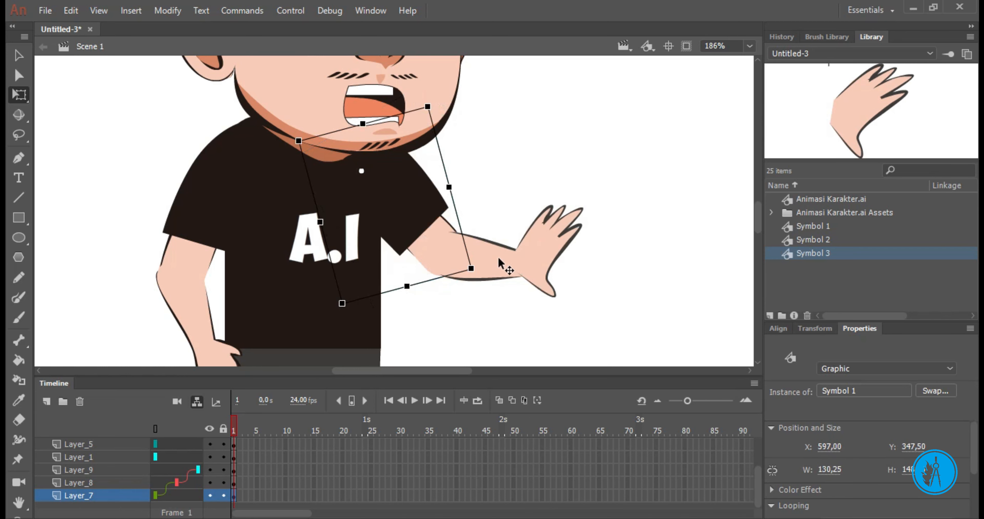
left_click(499, 248)
left_click_drag(531, 214, 478, 155)
left_click(624, 202)
left_click(509, 154)
left_click_drag(582, 155, 599, 242)
left_click(635, 255)
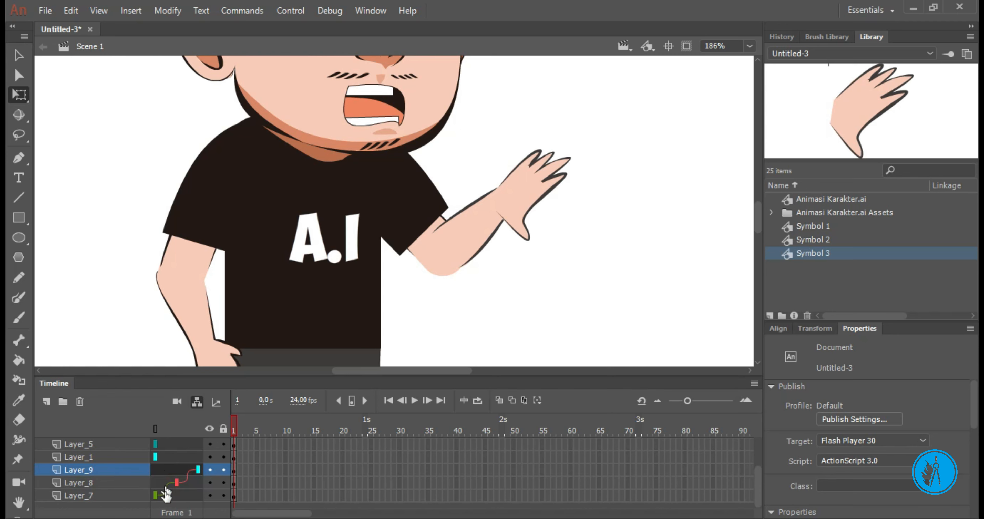
Rotate the Layer_7 upper arm slightly back toward the body so the linked forearm and hand follow
left_click(93, 496)
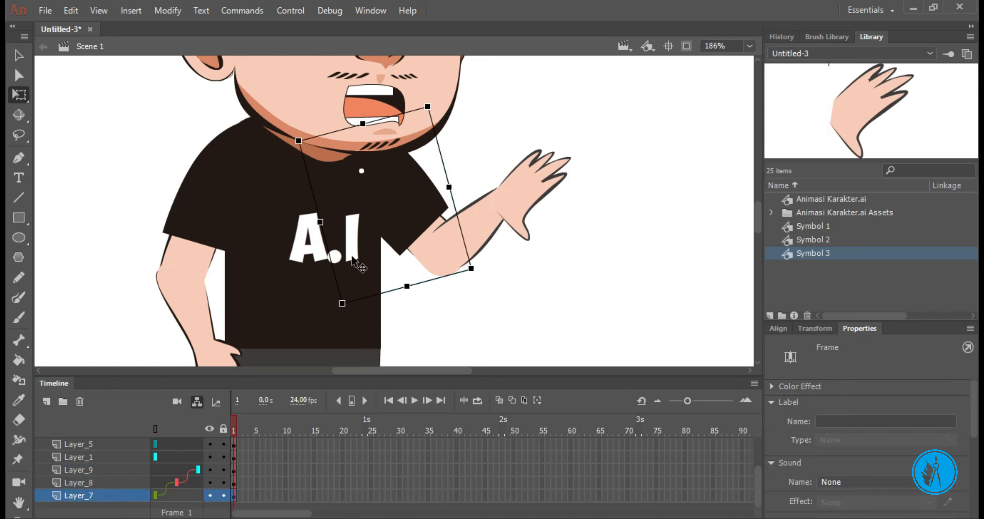
left_click_drag(430, 98, 386, 261)
left_click_drag(436, 81, 392, 58)
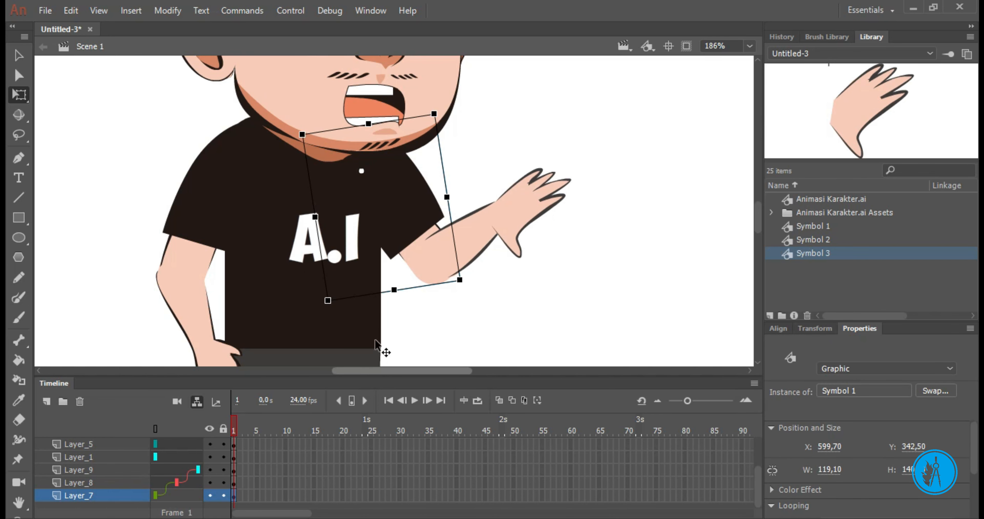
Enlarge the timeline area to show all layers and extend every layer's frames to frame 60
scroll(302, 496, "up", 2)
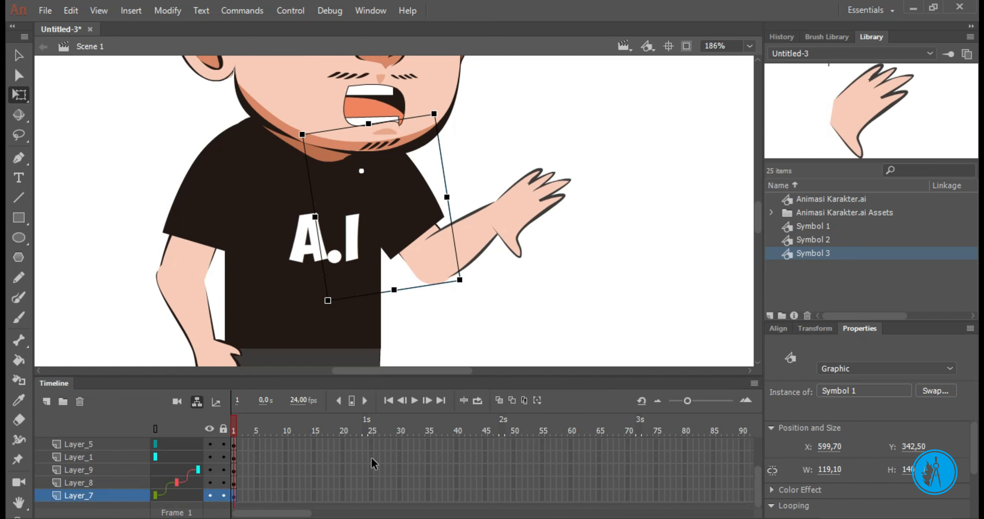
left_click_drag(515, 376, 519, 323)
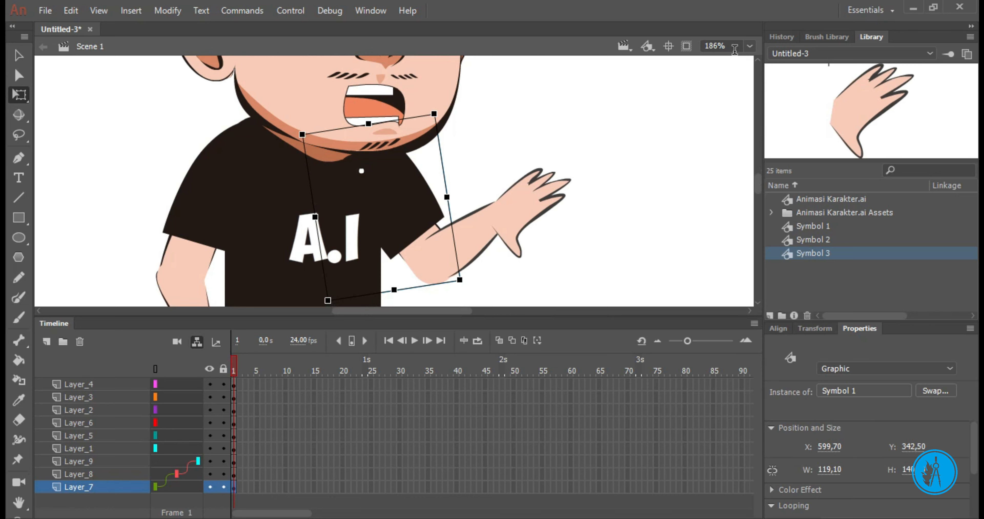
left_click(750, 46)
left_click(741, 63)
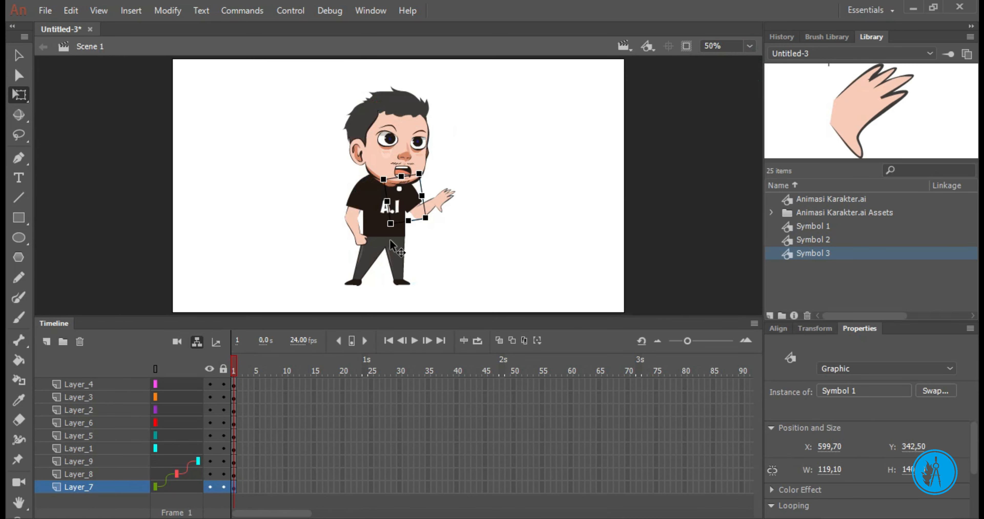
scroll(454, 204, "up", 3)
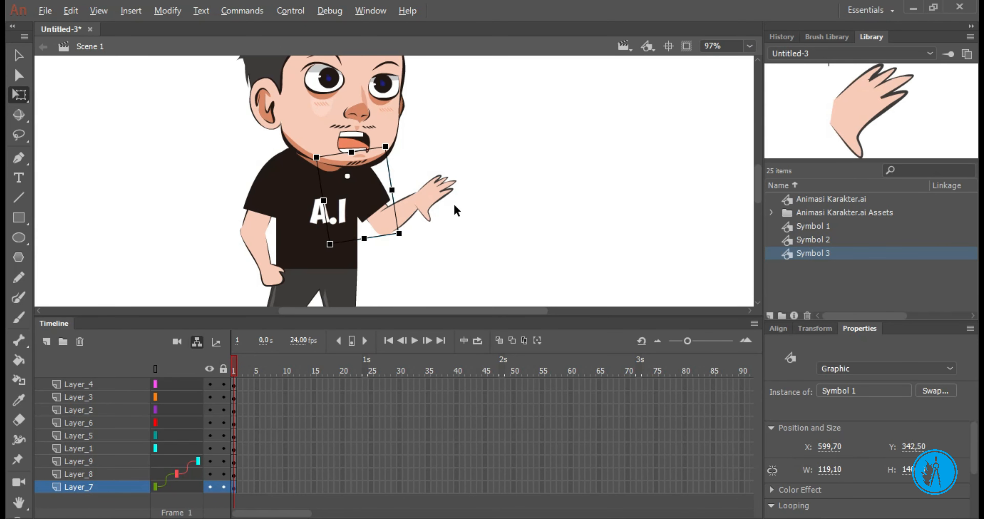
left_click(755, 45)
left_click(746, 93)
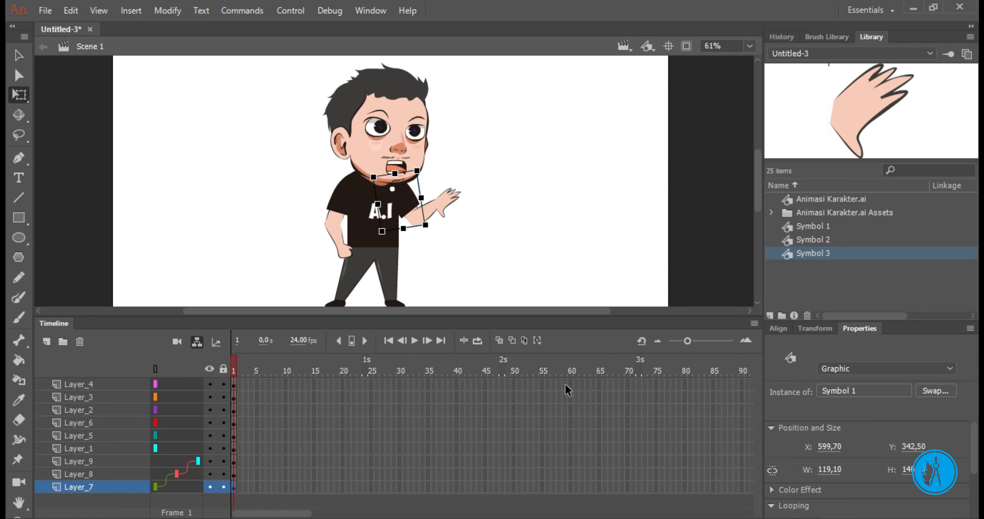
left_click_drag(571, 384, 573, 489)
key("F5")
Create a motion tween on Layer_7 and add a keyframe at frame 60
left_click(559, 487)
left_click(387, 488)
right_click(387, 488)
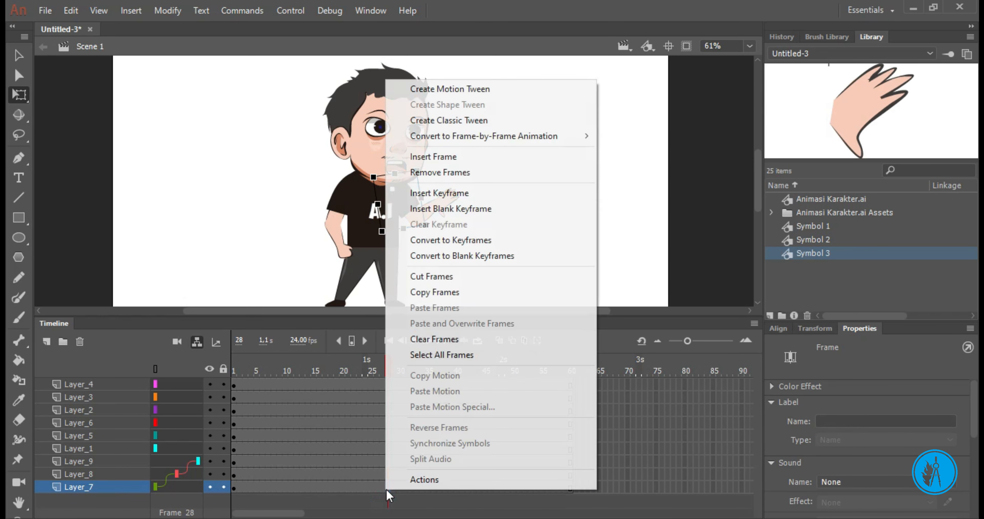
left_click(436, 93)
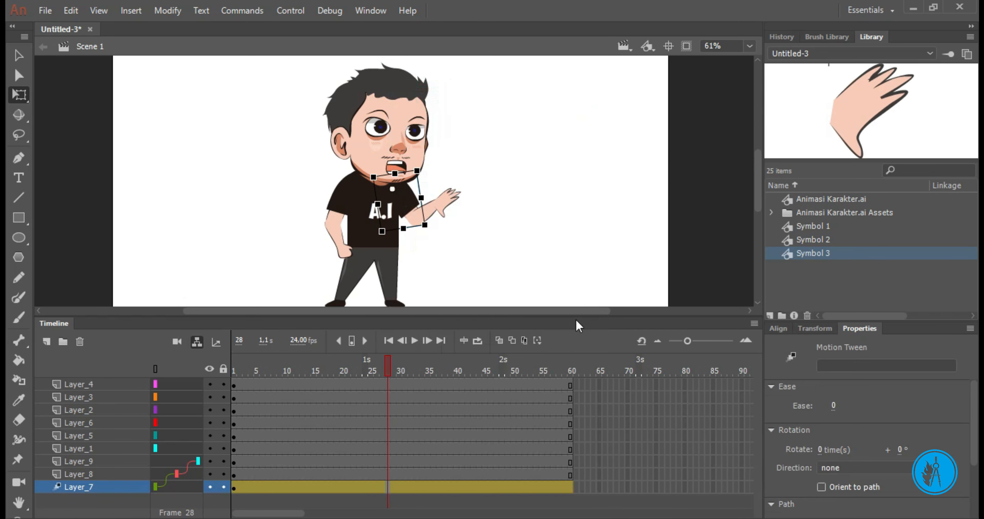
left_click(569, 489)
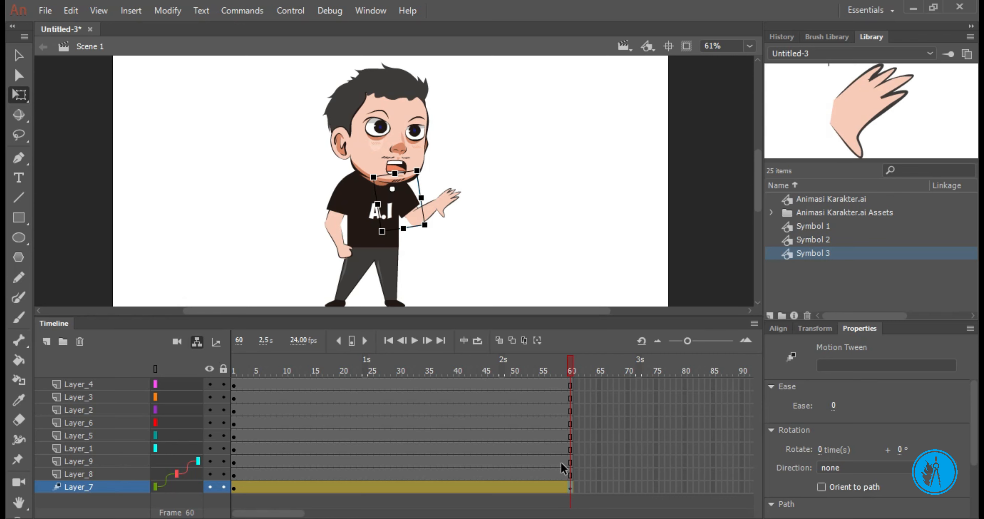
Create motion tweens on Layer_8 and Layer_9 and add keyframes at frame 60 on both
left_click(434, 473)
right_click(434, 474)
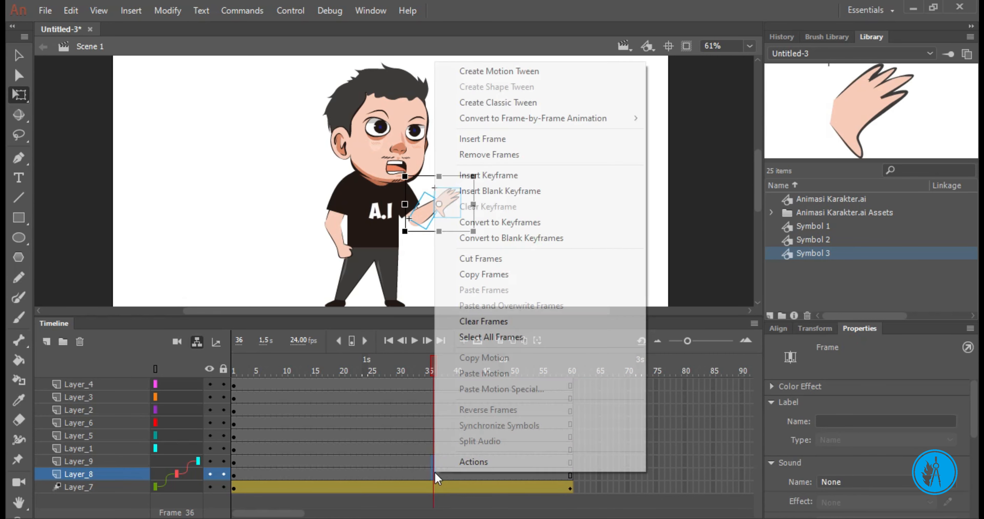
left_click(483, 72)
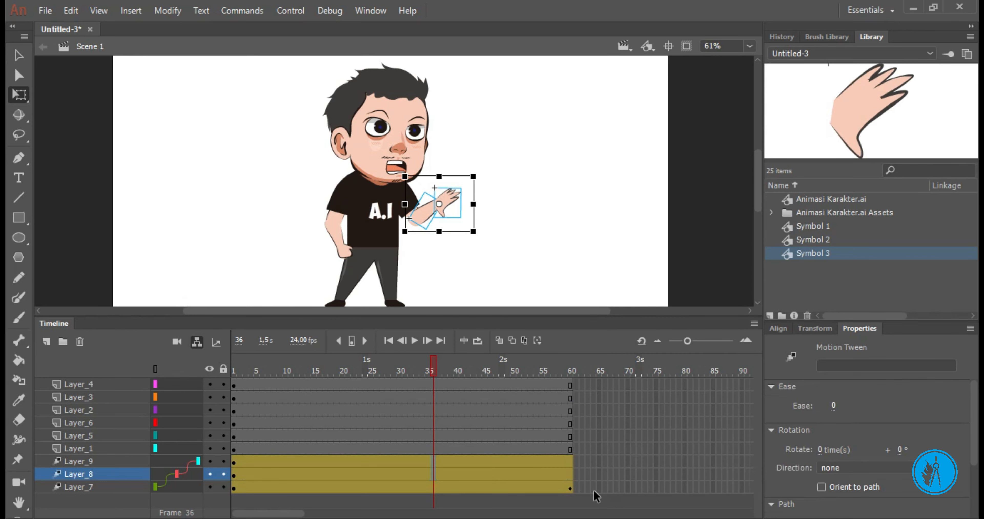
left_click(578, 462, "shift")
left_click_drag(571, 462, 571, 475)
key("F6")
left_click(606, 463)
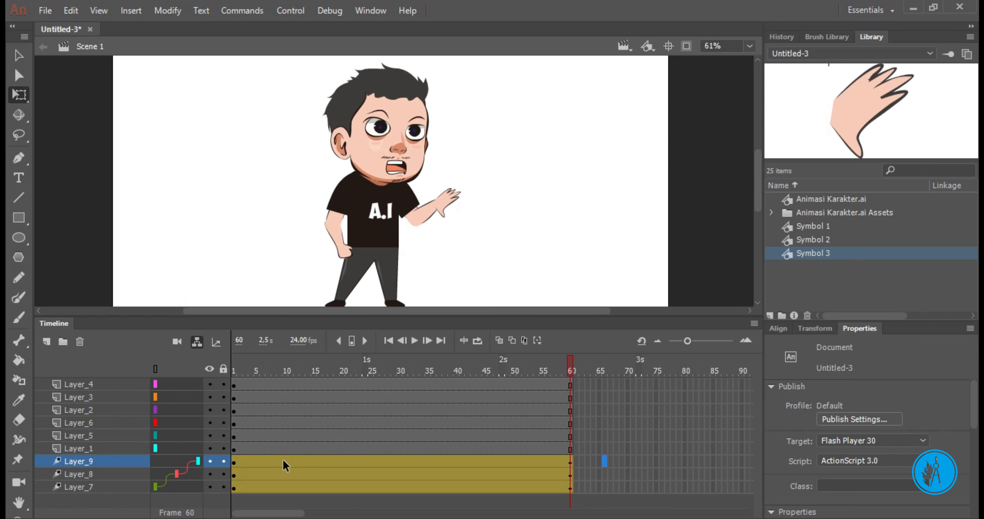
At frame 1, convert the other upper arm on Layer_5 into a symbol
left_click(234, 488)
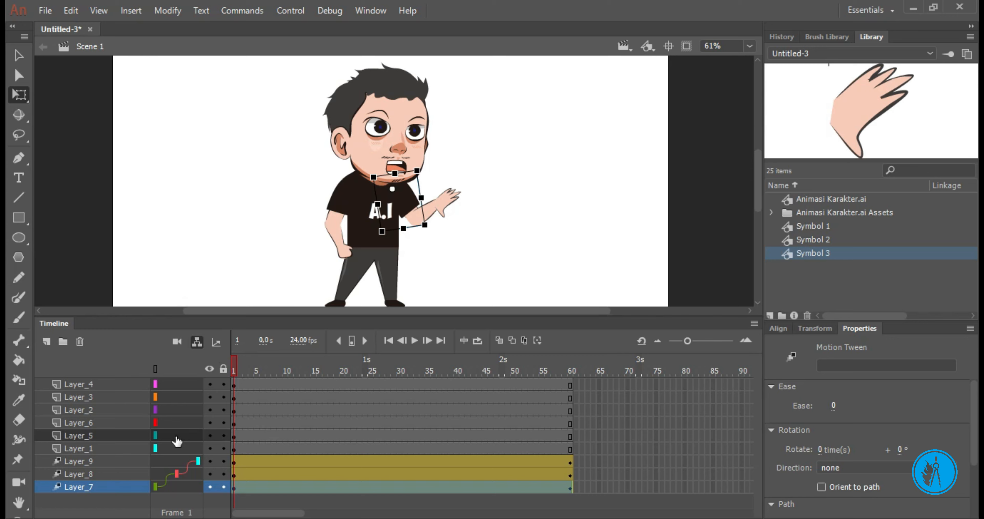
left_click(169, 439)
left_click(163, 435)
left_click(114, 437)
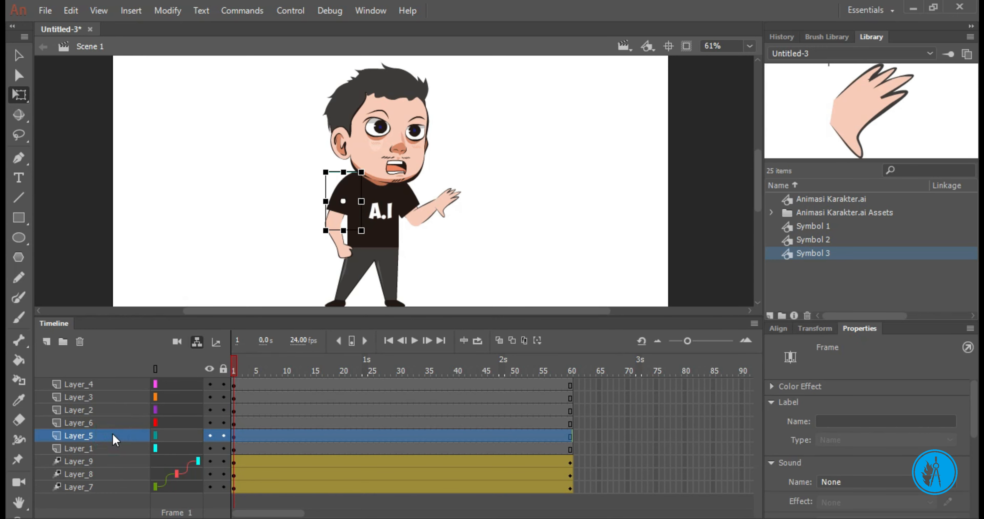
scroll(338, 187, "up", 3)
right_click(361, 193)
left_click(464, 492)
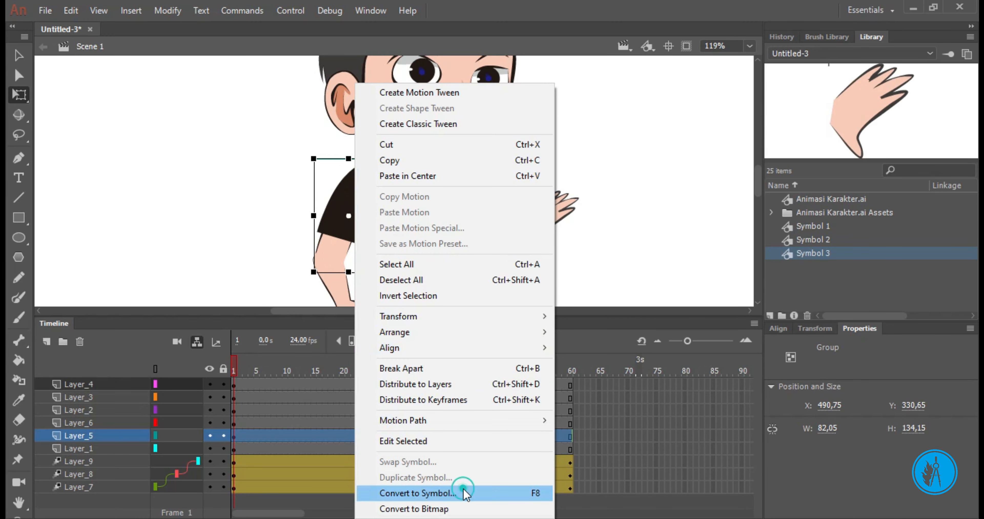
left_click(570, 66)
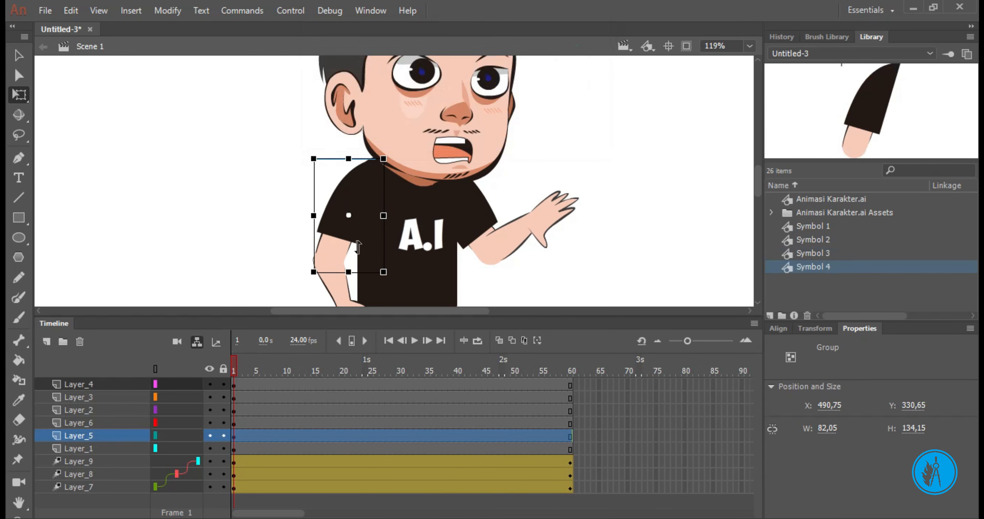
Convert the bent arm's forearm on Layer_6 into a symbol
right_click(337, 275)
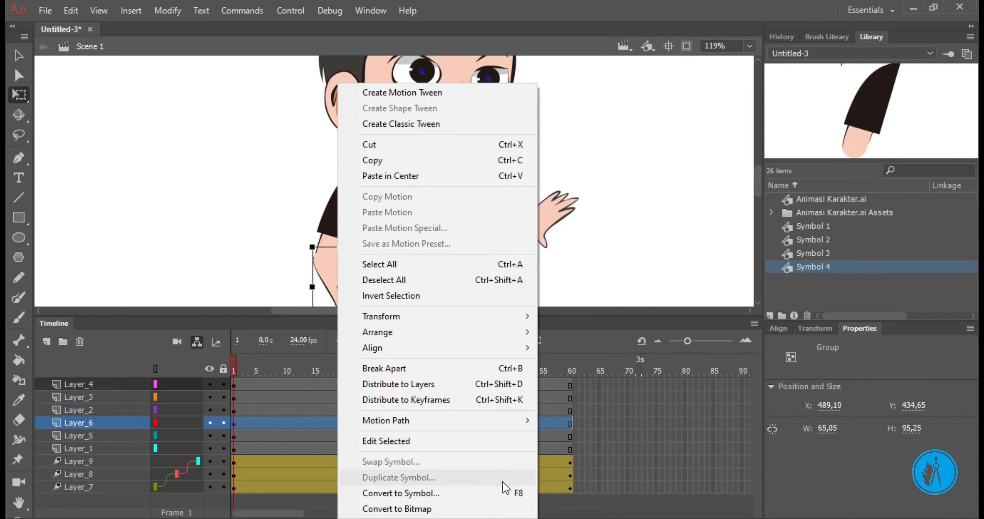
left_click(506, 493)
left_click(585, 67)
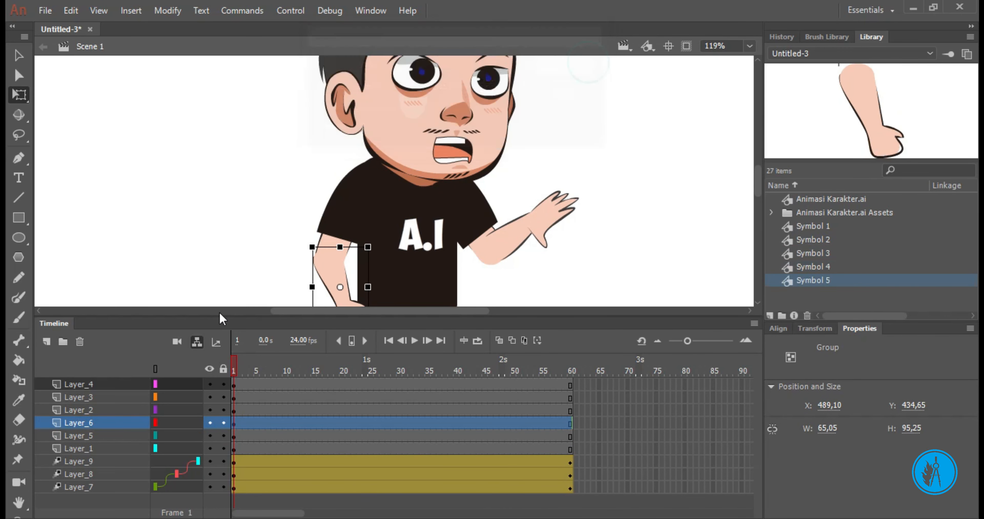
Create motion tweens on Layer_5 and Layer_6 and add keyframes at frame 60 on both
left_click(285, 435)
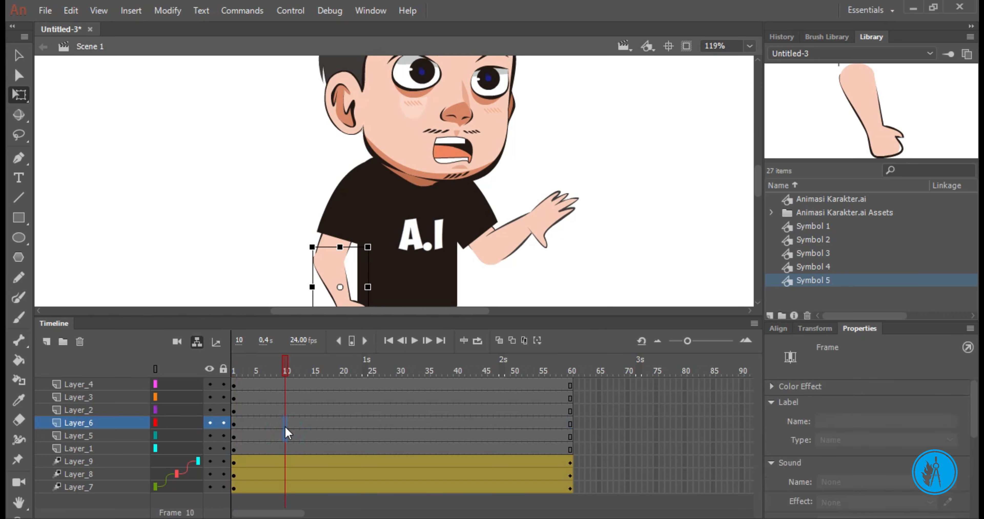
right_click(286, 431)
left_click(378, 25)
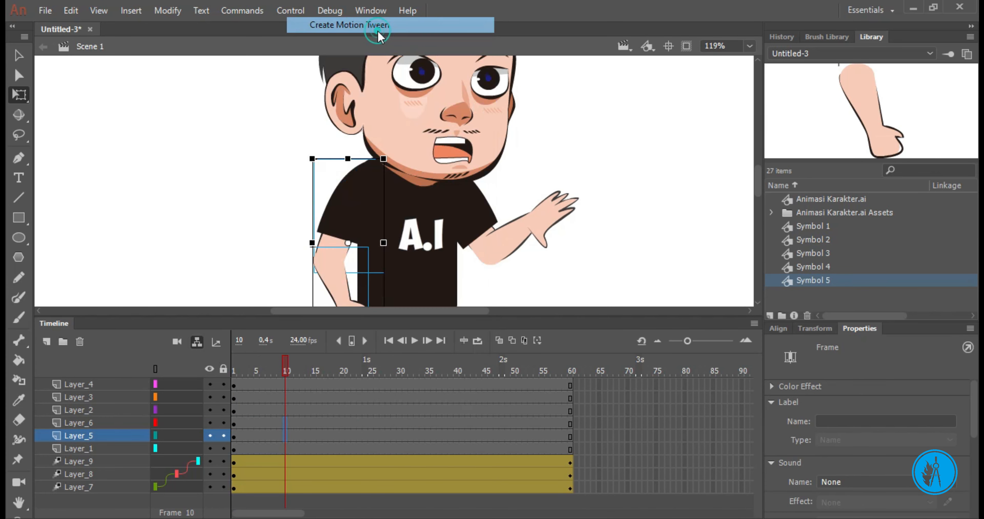
left_click(594, 436)
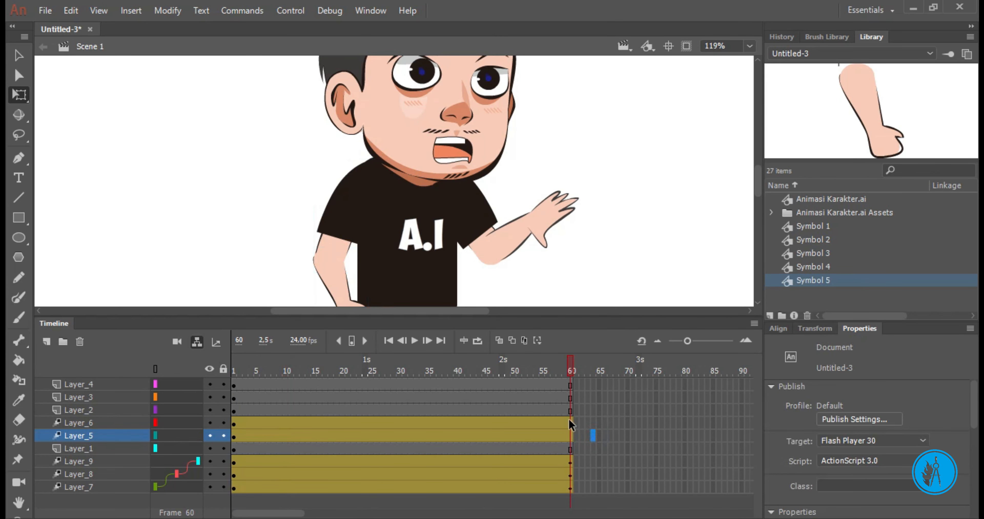
left_click(572, 434)
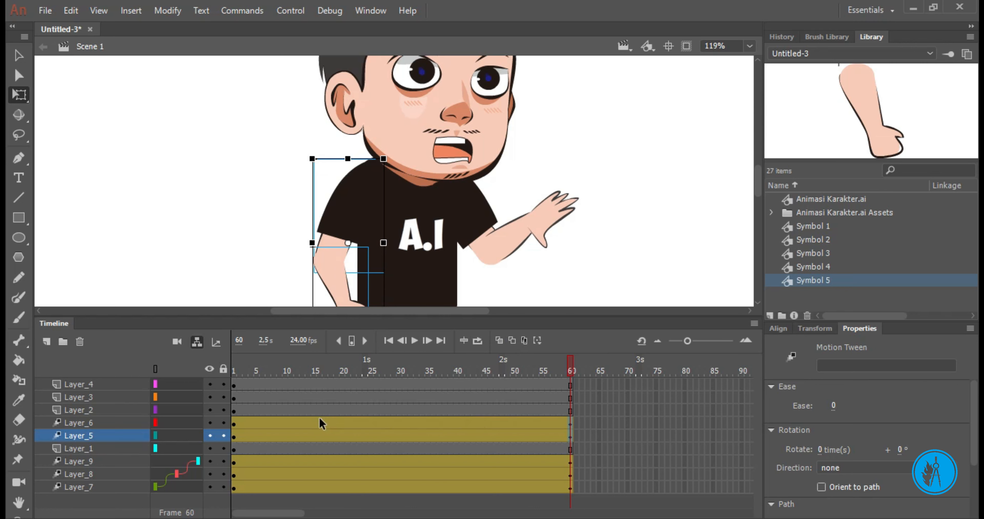
Add keyframes at frame 15 on Layer_7, Layer_8 and Layer_9 and rotate the Layer_7 upper arm upward
left_click_drag(314, 462, 314, 488)
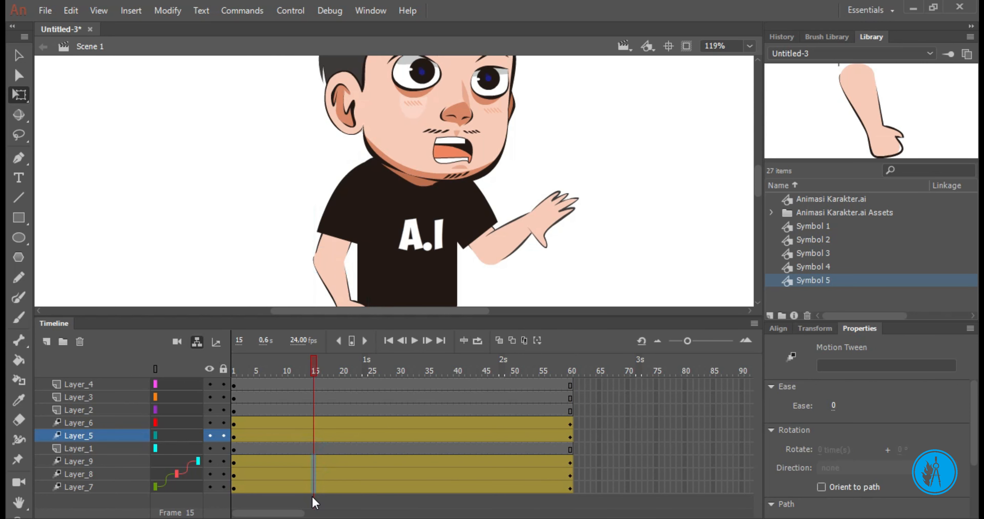
key("F6")
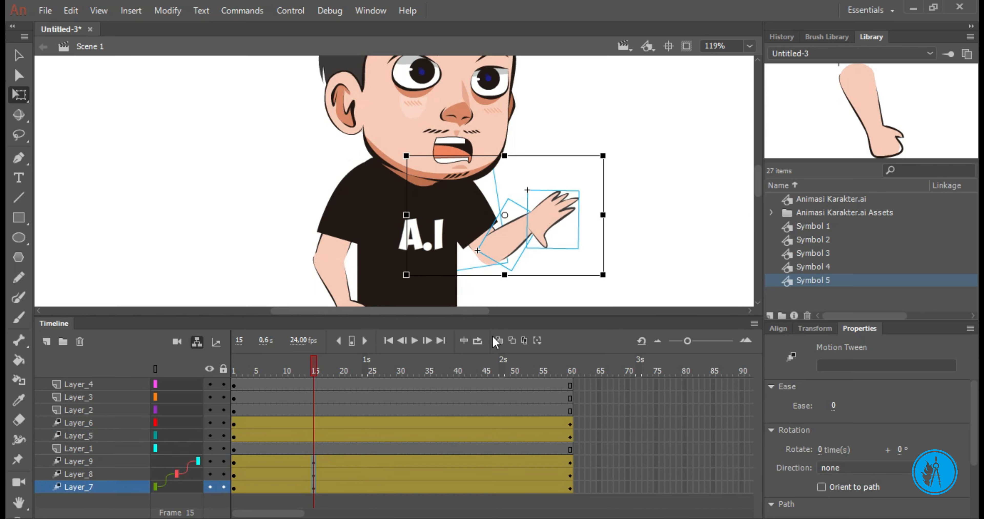
left_click(628, 191)
left_click(466, 213)
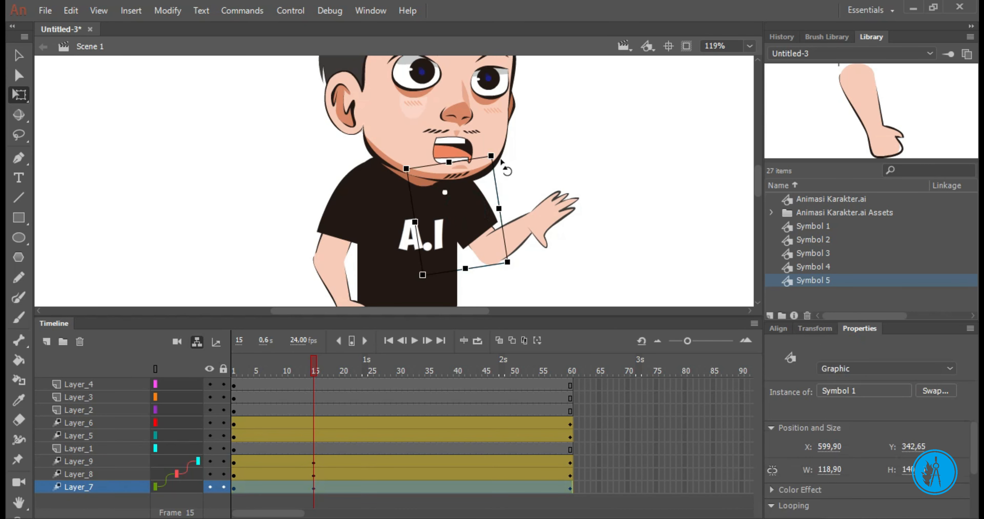
left_click_drag(514, 162, 464, 124)
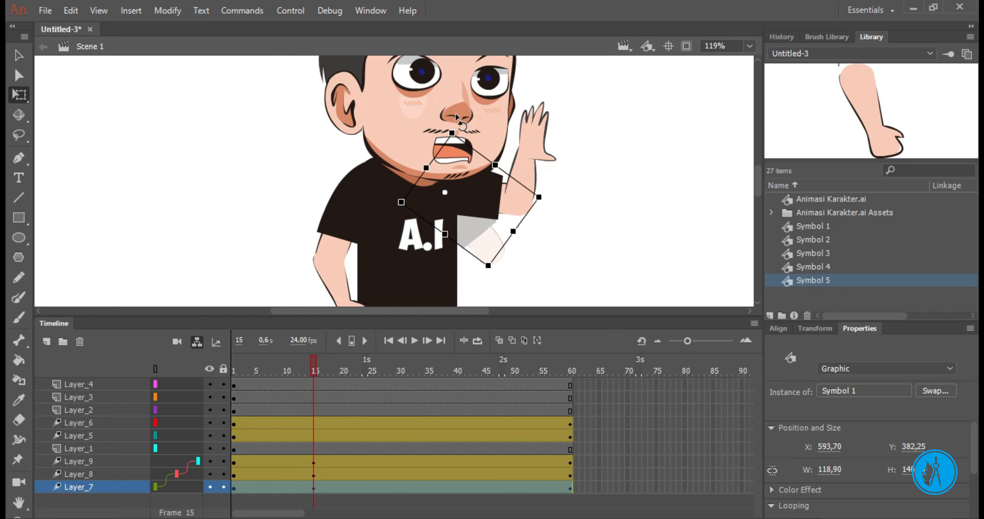
At frame 15, rotate the Layer_8 forearm outward until nearly horizontal, tilt the Layer_9 hand slightly up, and preview the motion
left_click(315, 473)
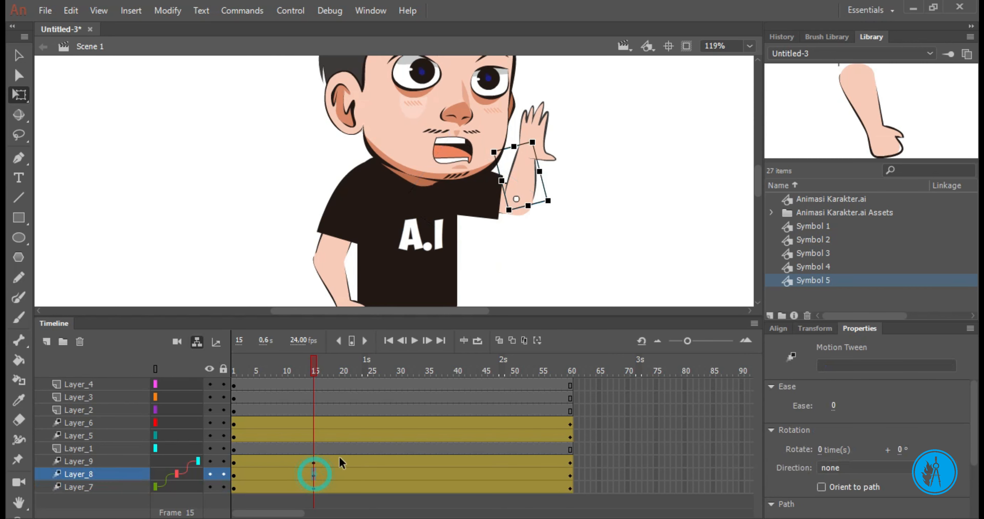
left_click_drag(596, 188, 607, 214)
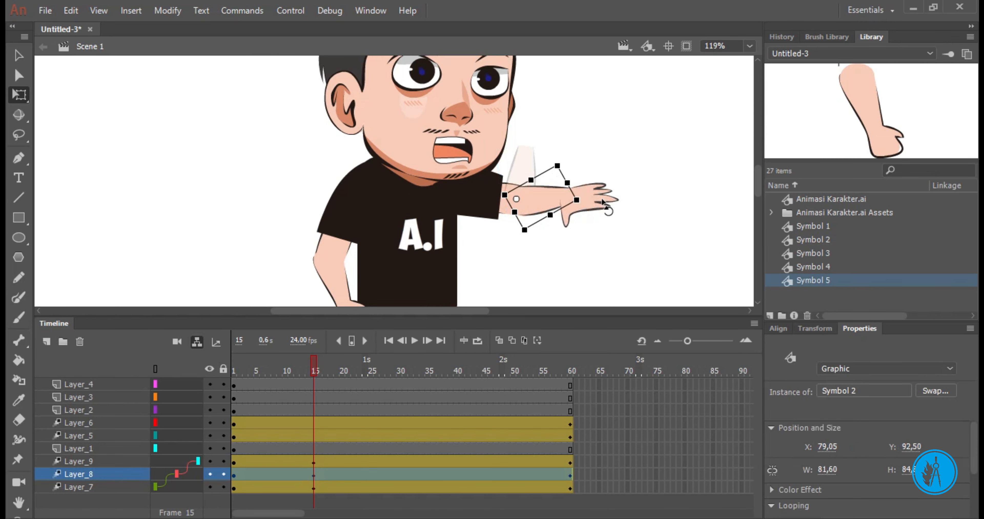
left_click(313, 459)
left_click_drag(632, 187, 630, 167)
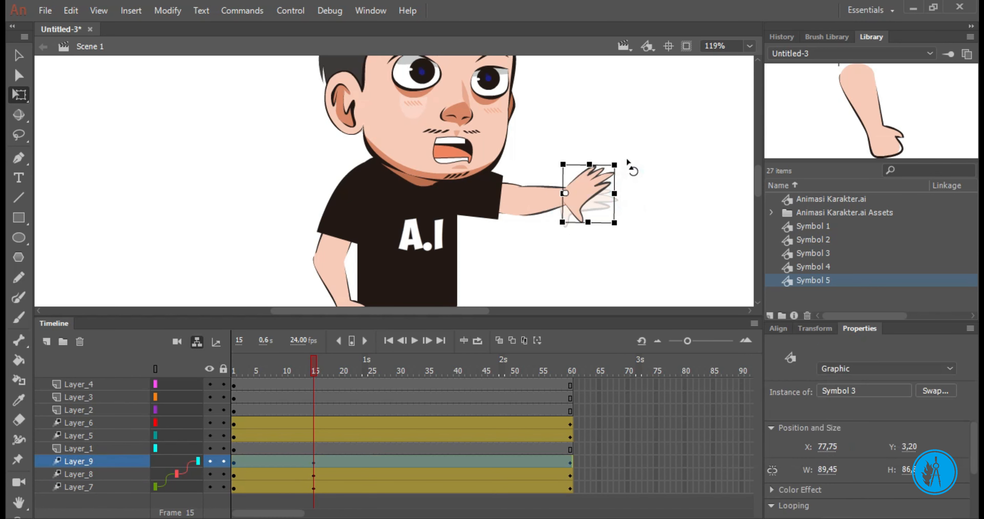
left_click_drag(311, 361, 209, 362)
Add keyframes at frame 30 on Layer_7, Layer_8 and Layer_9 and raise the Layer_7 upper arm toward the chin
left_click_drag(299, 367, 402, 387)
left_click(399, 463)
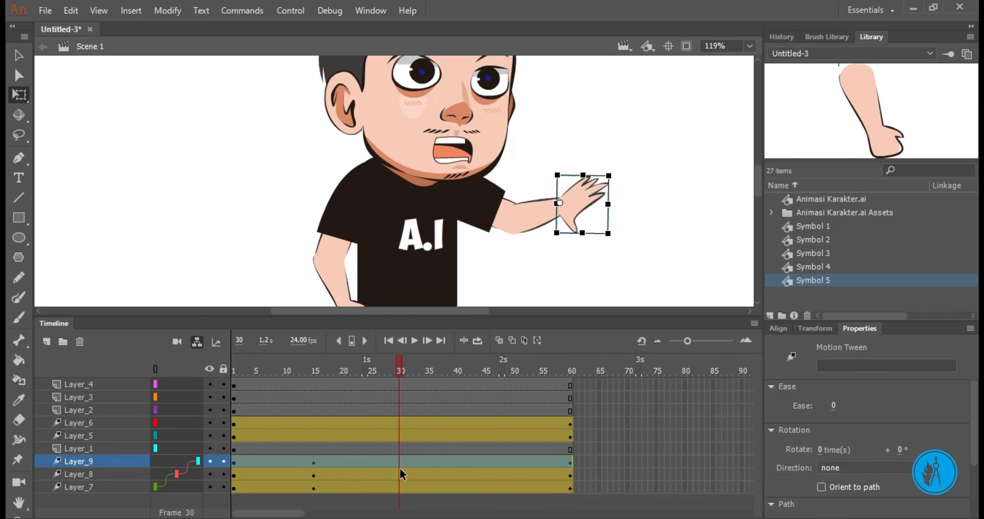
left_click(400, 487)
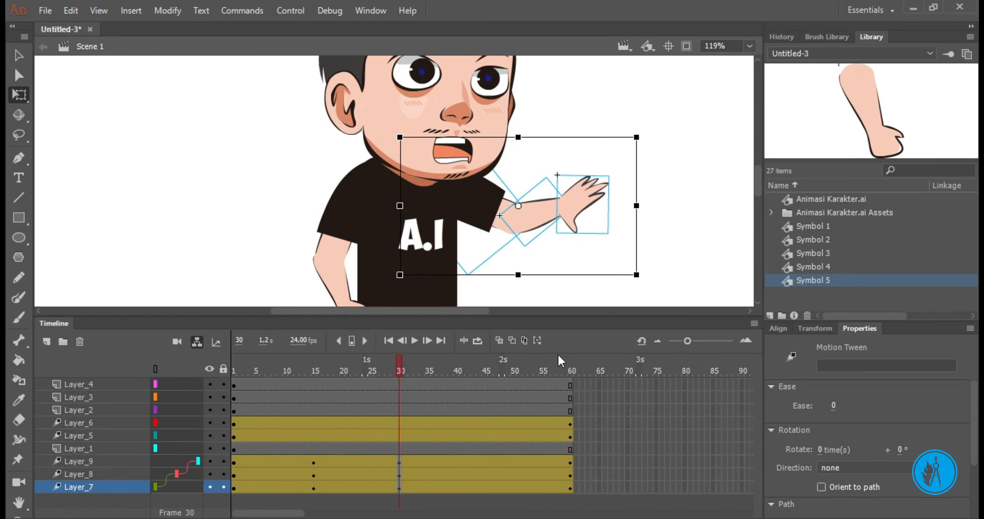
left_click(662, 253)
left_click(483, 203)
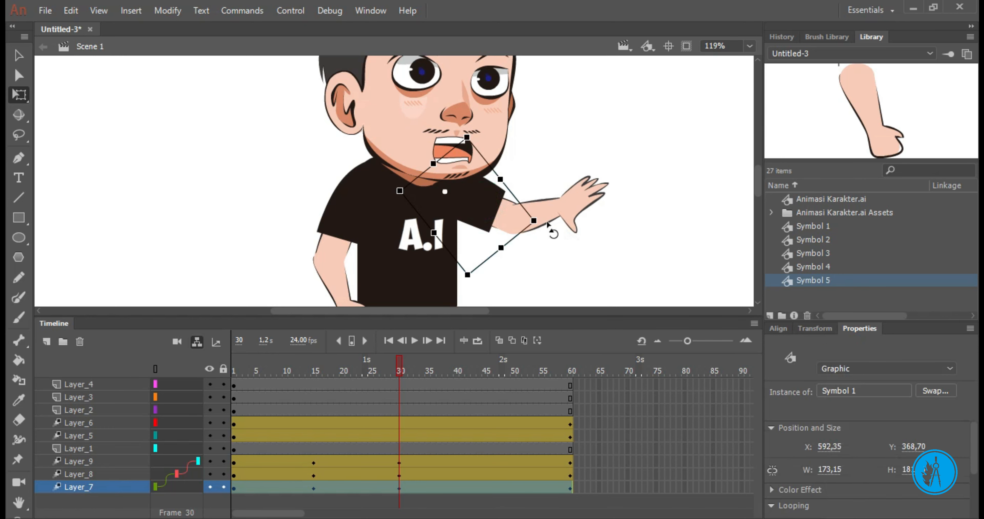
left_click_drag(554, 186, 548, 151)
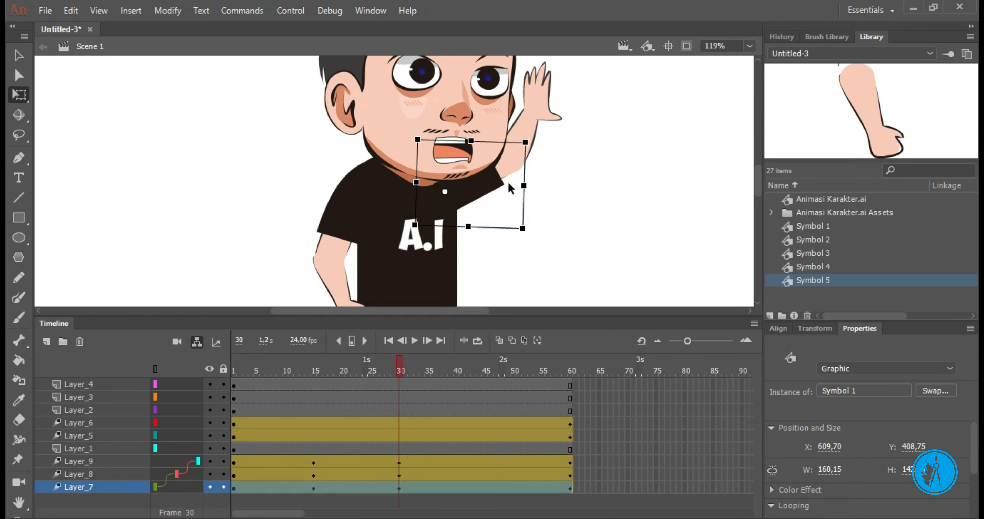
At frame 30, bend the Layer_8 forearm in toward the face and preview the animation
left_click(400, 475)
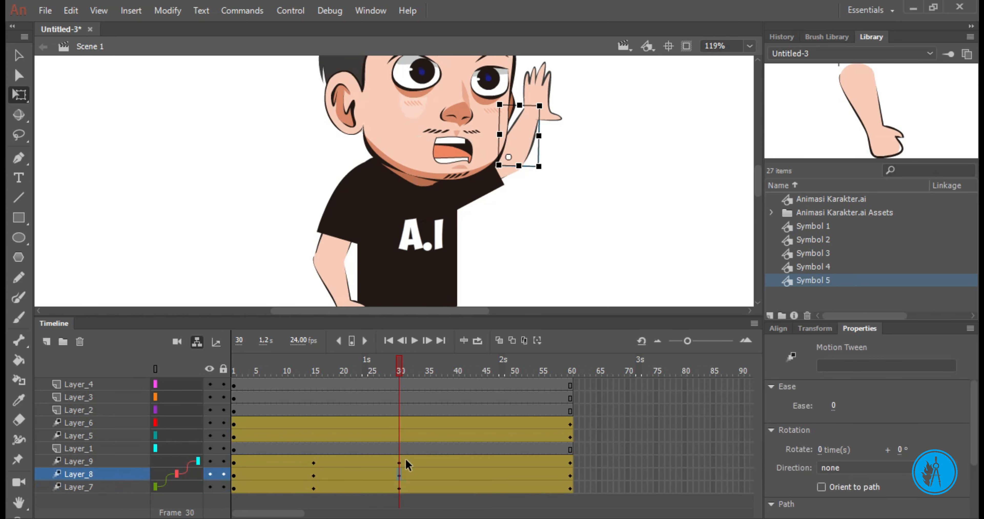
left_click_drag(550, 103, 509, 88)
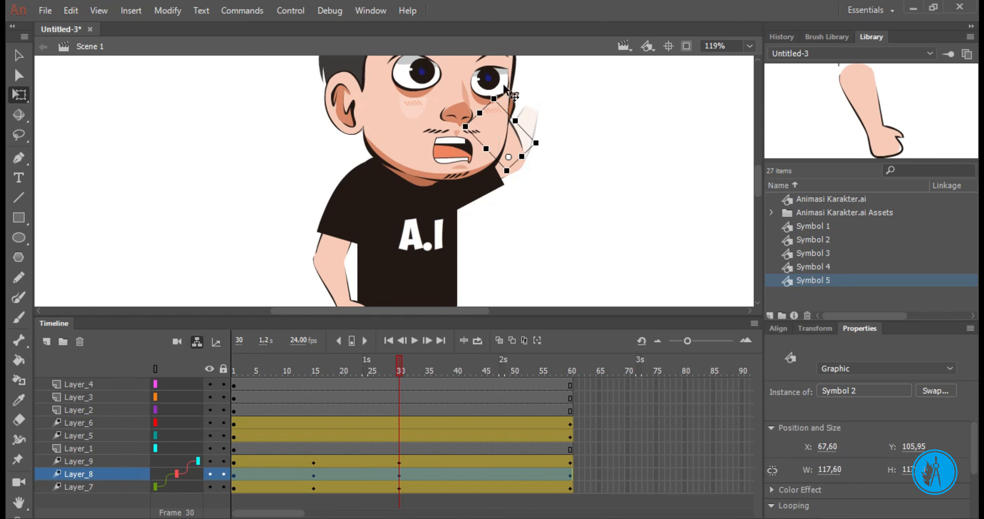
left_click_drag(394, 376, 370, 373)
key("Return")
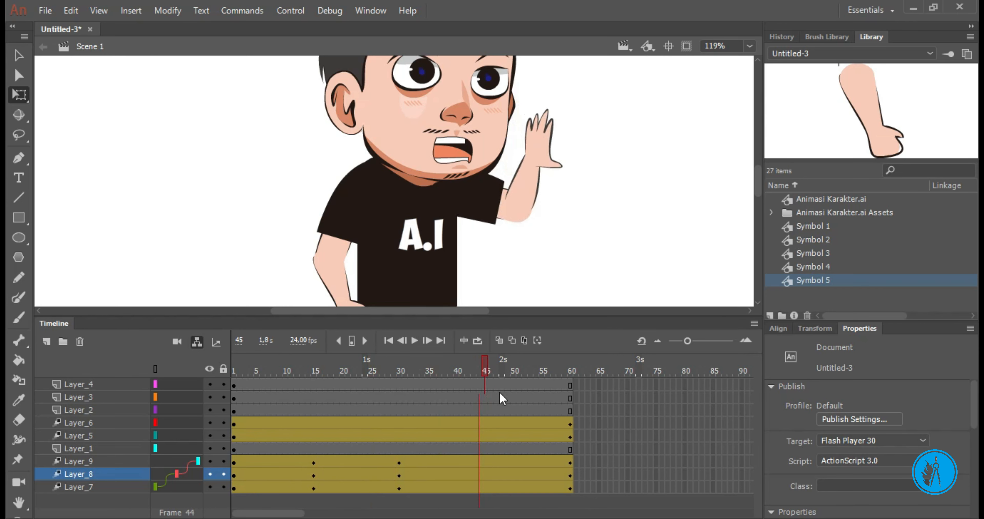
Add keyframes at frame 45 on Layer_7, Layer_8 and Layer_9 and swing the Layer_7 upper arm down behind the torso
left_click_drag(568, 332, 395, 389)
left_click_drag(443, 413, 486, 489)
left_click(487, 473)
key("F6")
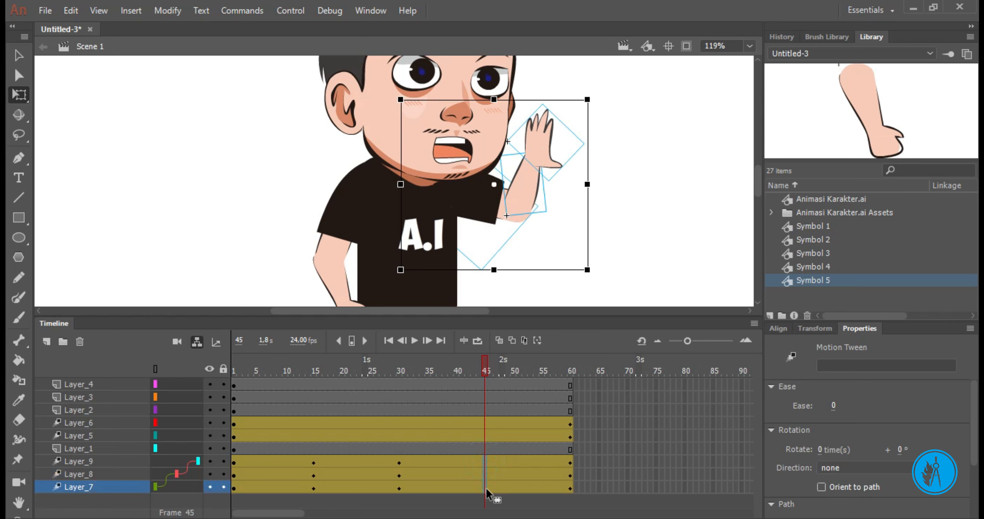
left_click(507, 239)
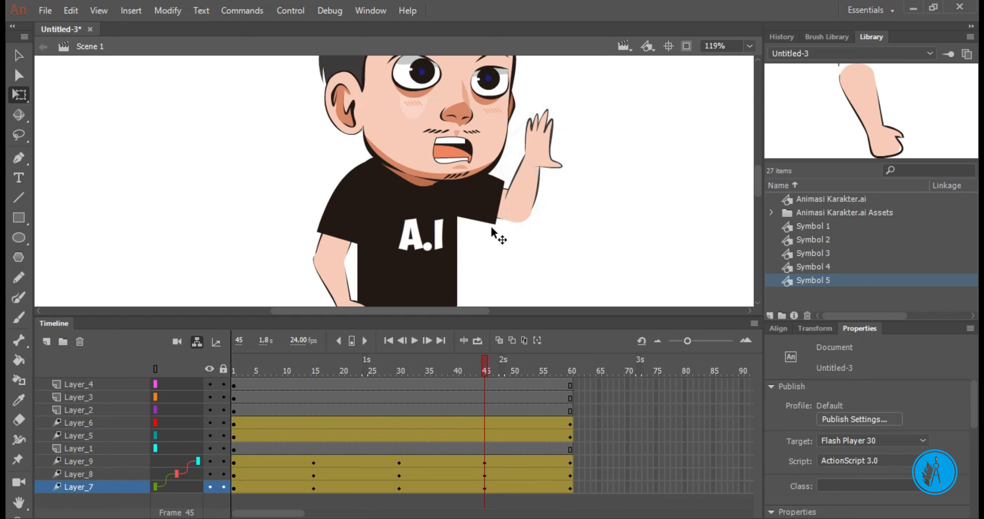
left_click(481, 206)
left_click_drag(549, 236, 397, 256)
mouse_move(483, 360)
left_mouse_down()
mouse_move(367, 352)
mouse_move(473, 361)
left_mouse_up()
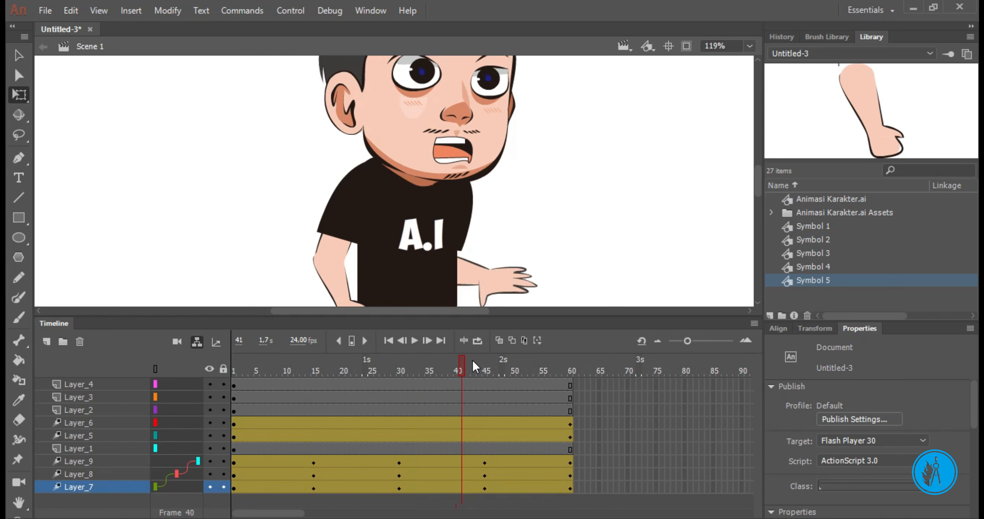
At frame 45, rotate the Layer_8 forearm and the Layer_9 hand to follow the arm behind the torso, and preview the motion
left_click(484, 475)
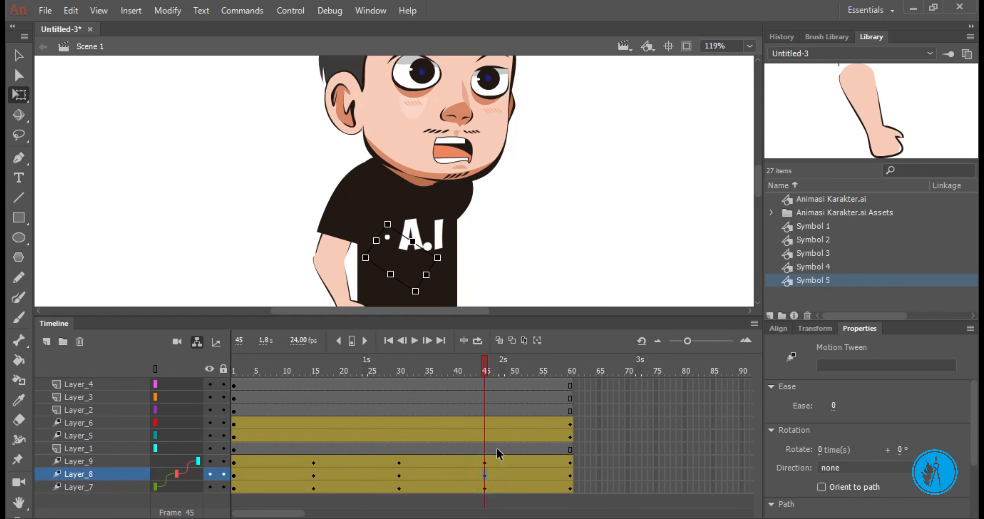
left_click_drag(450, 263, 446, 276)
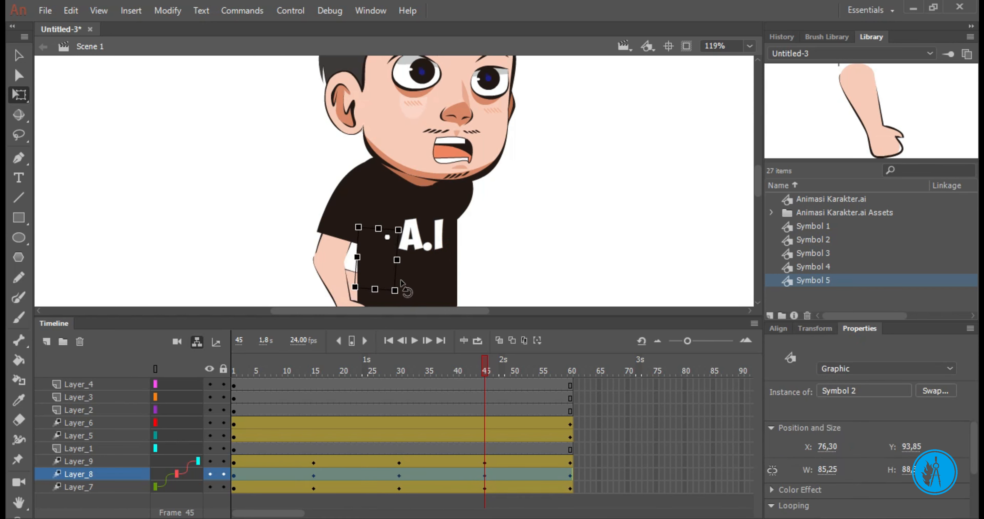
left_click(485, 463)
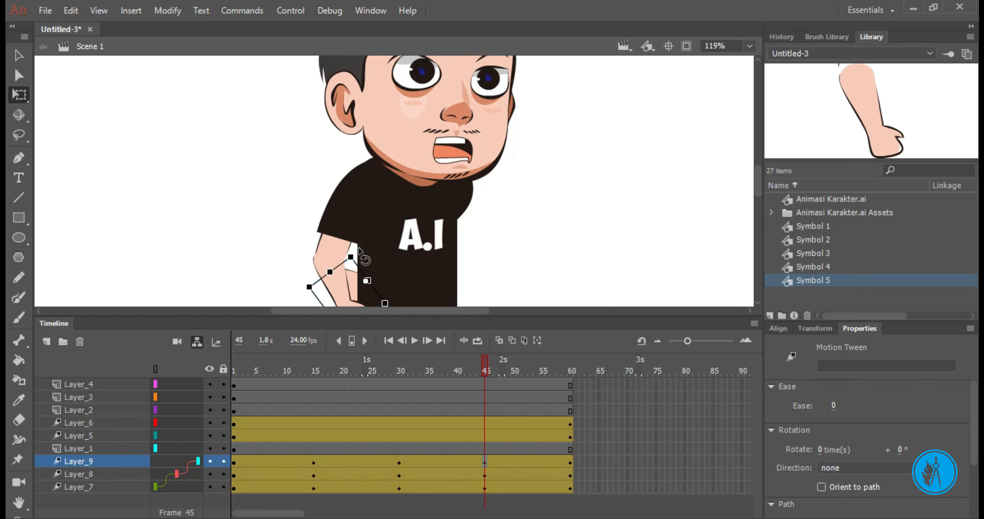
left_click_drag(358, 249, 342, 237)
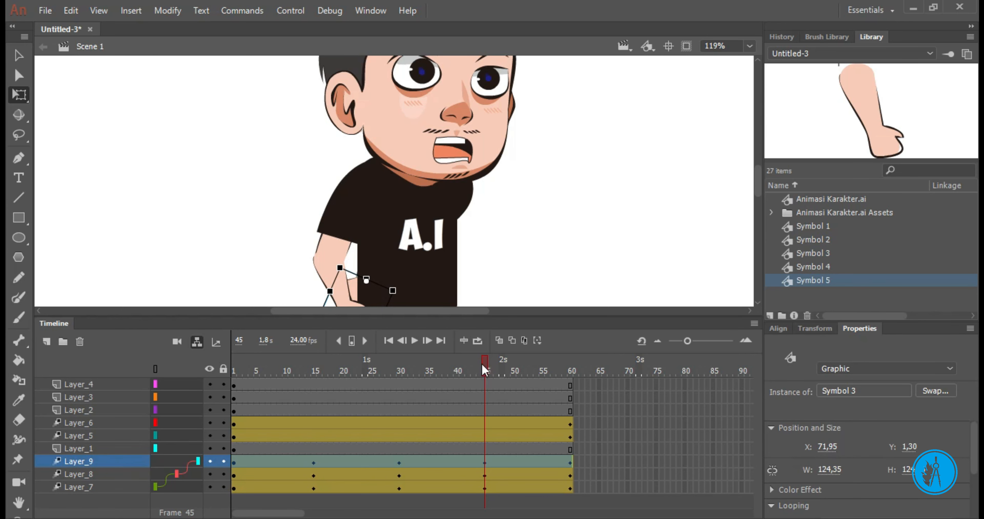
mouse_move(459, 367)
left_mouse_down()
mouse_move(314, 368)
mouse_move(456, 371)
left_mouse_up()
Add keyframes at frame 15 on Layer_5 and Layer_6 and move the Layer_5 upper arm's pivot point to the shoulder
left_click_drag(539, 372, 323, 363)
left_click(314, 436)
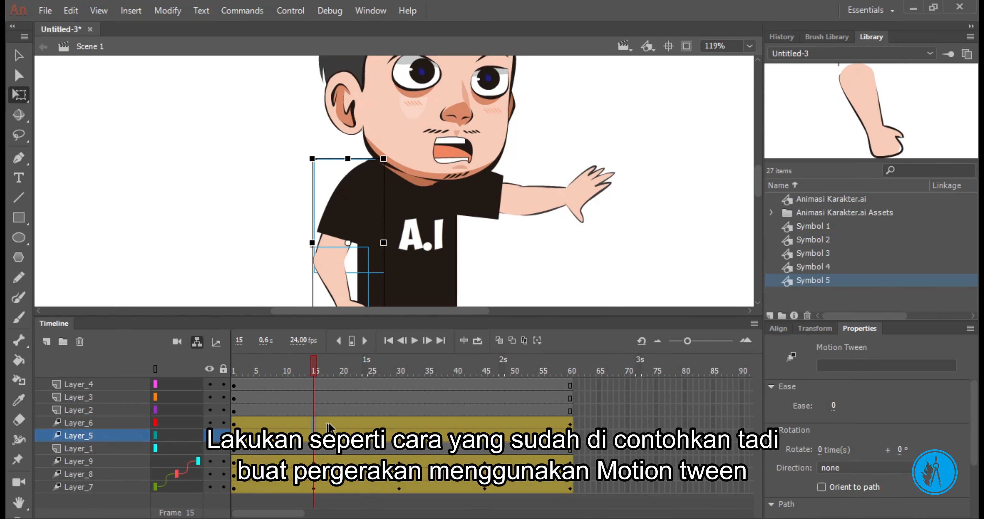
left_click(365, 208)
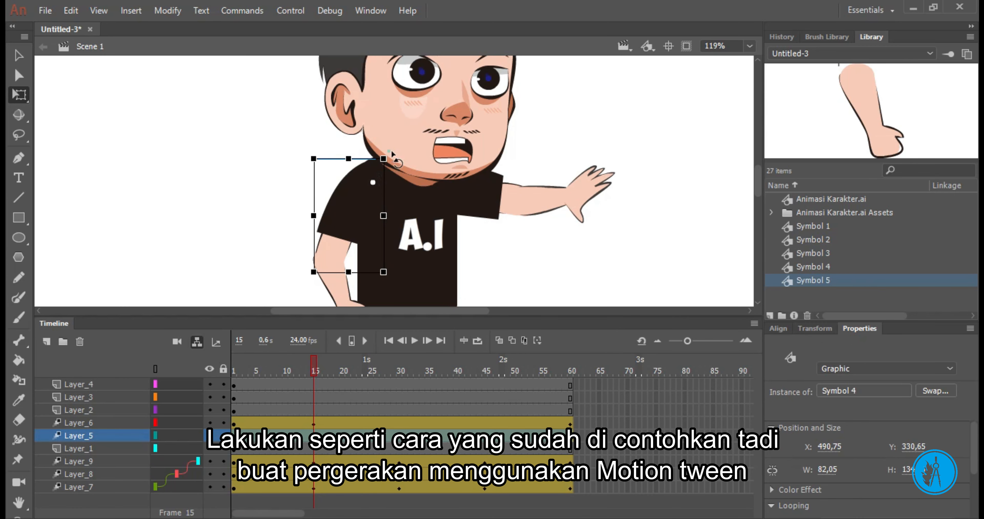
left_click_drag(155, 436, 189, 452)
left_click_drag(402, 155, 424, 175)
key("ctrl+z")
key("ctrl+z")
left_click(172, 438)
left_click(107, 439)
left_click(105, 432)
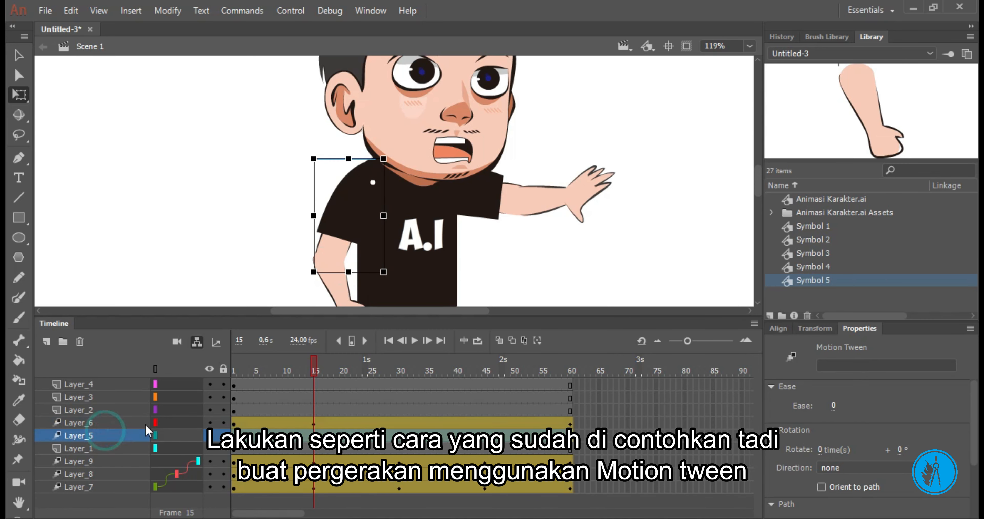
left_click_drag(181, 436, 181, 436)
left_click_drag(391, 165, 416, 180)
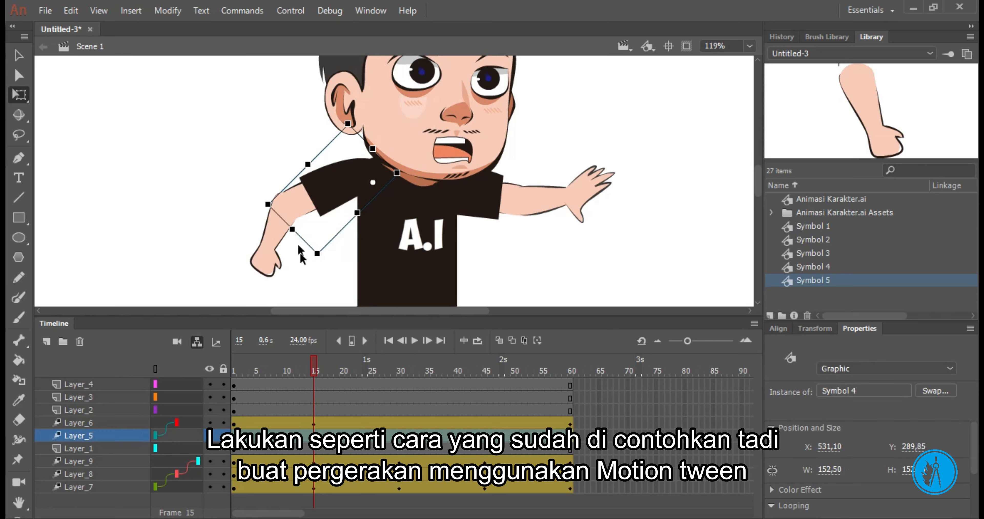
key("ctrl+z")
key("ctrl+z")
Move the Layer_6 forearm's pivot point to the elbow and parent Layer_6 to Layer_5
left_click(111, 424)
left_click_drag(340, 287, 331, 259)
left_click_drag(180, 423, 181, 436)
At frame 15, rotate the Layer_5 upper arm out from the body and the Layer_6 forearm in toward the torso
left_click(313, 437)
left_click_drag(390, 156, 417, 179)
left_click_drag(315, 366, 325, 369)
left_click(314, 423)
left_click_drag(325, 220, 333, 163)
Add keyframes at frame 30 on Layer_5 and Layer_6, rotating the forearm further inward and the upper arm further outward
left_click_drag(314, 365, 399, 348)
left_click(398, 422)
left_click(272, 207)
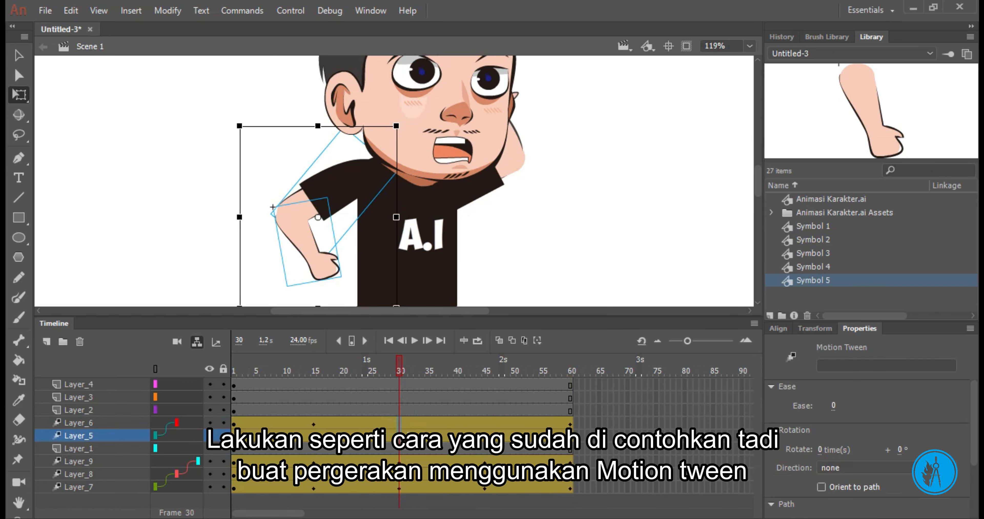
left_click(399, 422)
left_click_drag(341, 278, 369, 223)
left_click(399, 436)
left_click_drag(397, 162, 417, 183)
At frame 45, swing the Layer_5 upper arm across the chest and rotate the Layer_6 forearm until it extends nearly horizontally forward
left_click_drag(400, 367, 482, 369)
left_click(484, 436)
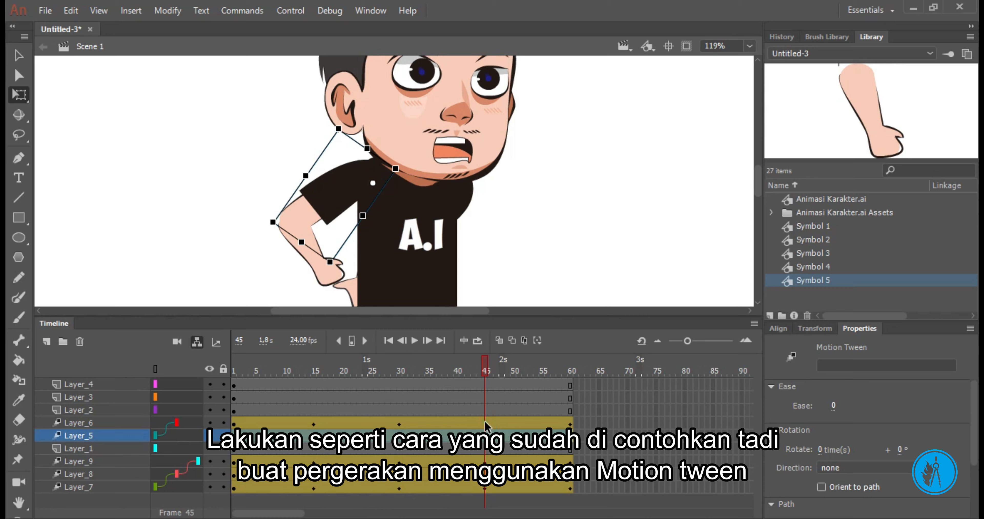
left_click_drag(401, 163, 323, 164)
left_click(485, 425)
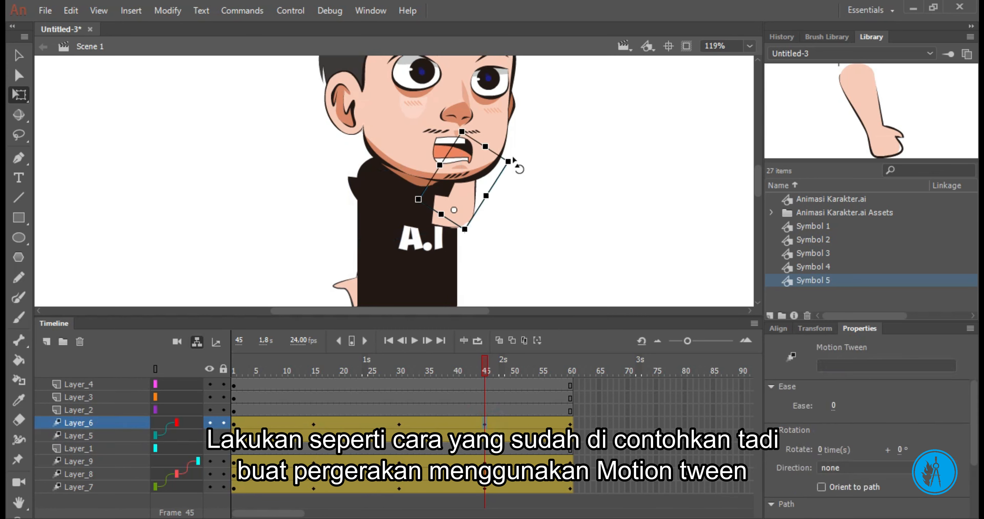
left_click_drag(518, 166, 552, 264)
left_click_drag(483, 368, 483, 347)
left_click(484, 425)
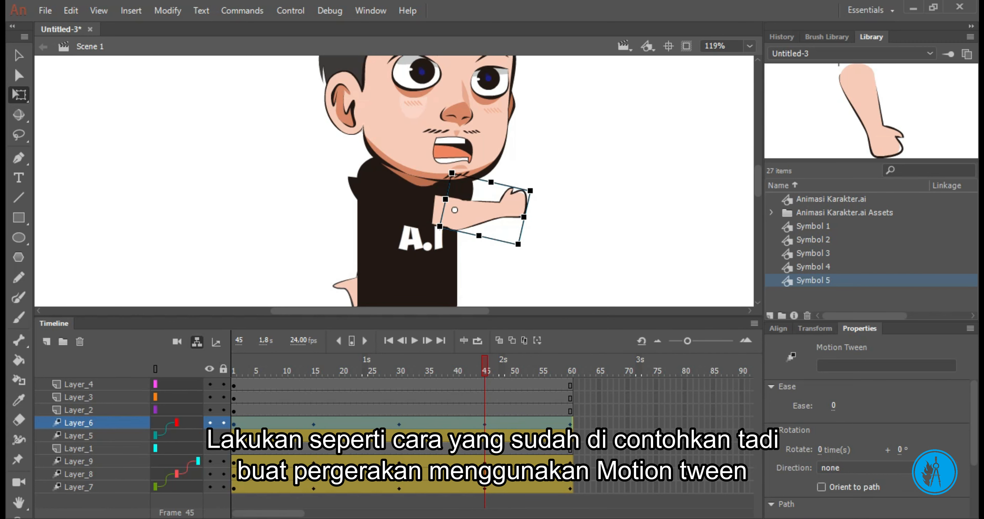
At frame 45, re-rotate the Layer_5 upper arm and Layer_6 forearm so the fist folds up against the chest, and scrub the timeline to check it
left_click(484, 436)
left_click_drag(461, 155, 448, 236)
mouse_move(484, 367)
left_mouse_down()
mouse_move(597, 374)
mouse_move(365, 342)
mouse_move(506, 348)
mouse_move(485, 351)
left_mouse_up()
left_click(485, 425)
left_click(484, 437)
left_click_drag(452, 233, 416, 138)
left_click(485, 425)
scroll(435, 278, "down", 3)
left_click_drag(484, 359, 354, 355)
scroll(482, 238, "up", 3)
scroll(482, 238, "down", 3)
scroll(482, 238, "up", 3)
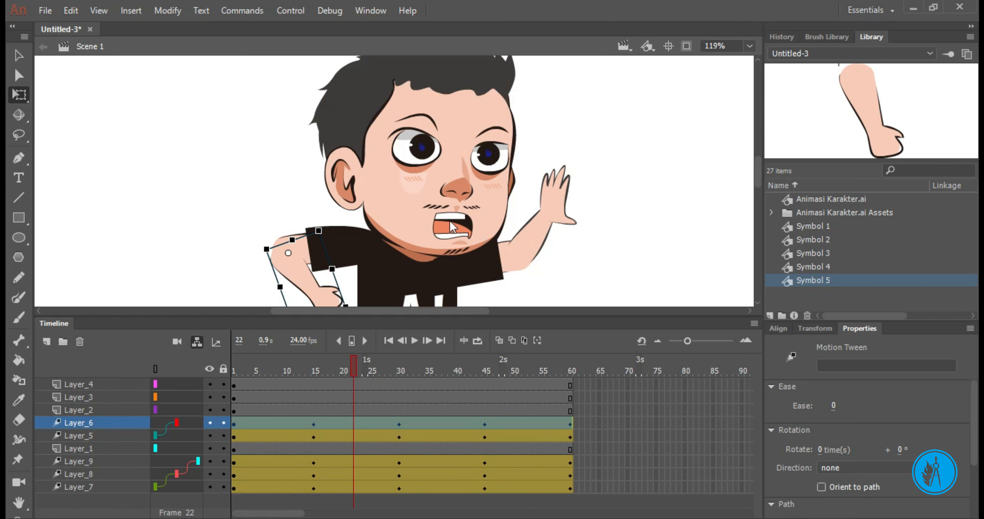
Convert the mouth group on Layer_3 to a graphic symbol named Symbol 6
left_click(453, 228)
left_click(485, 164, "shift")
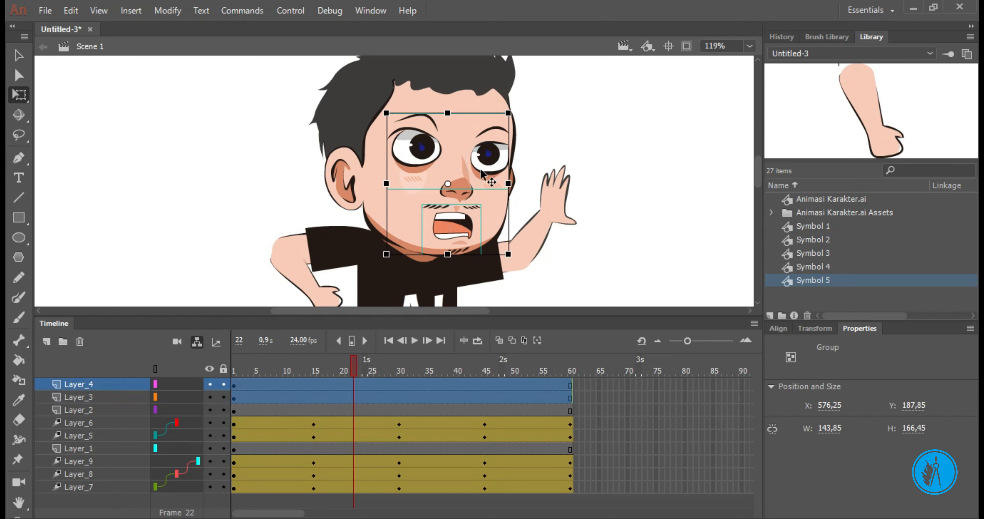
left_click(451, 223)
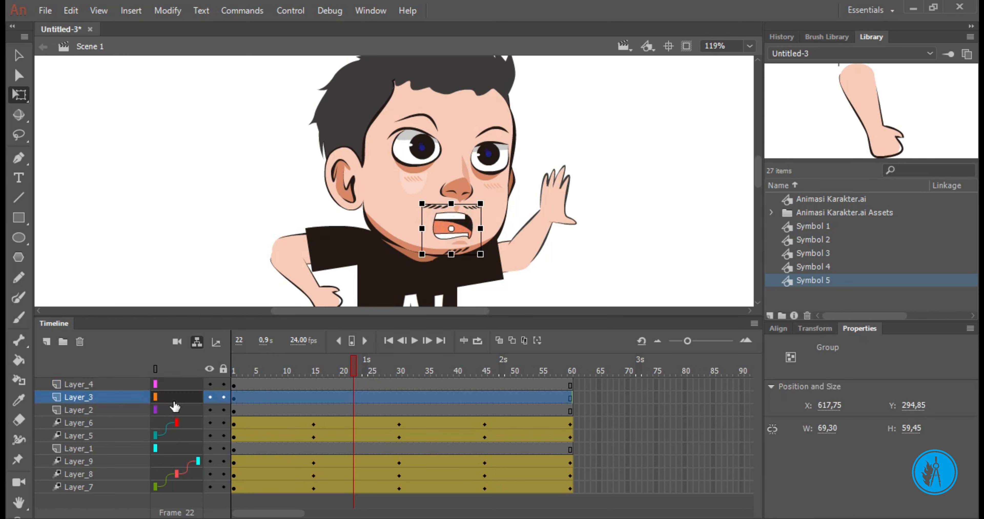
left_click_drag(178, 421, 177, 415)
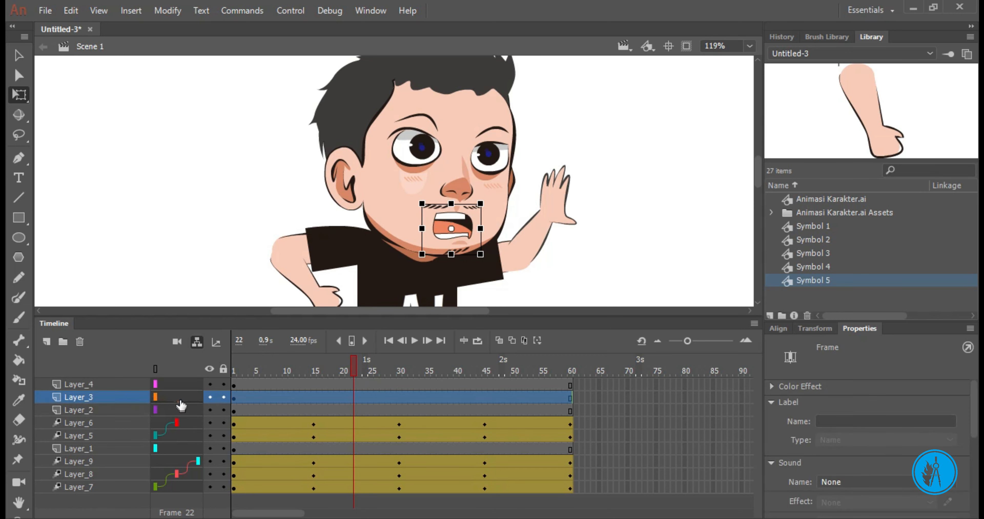
right_click(454, 230)
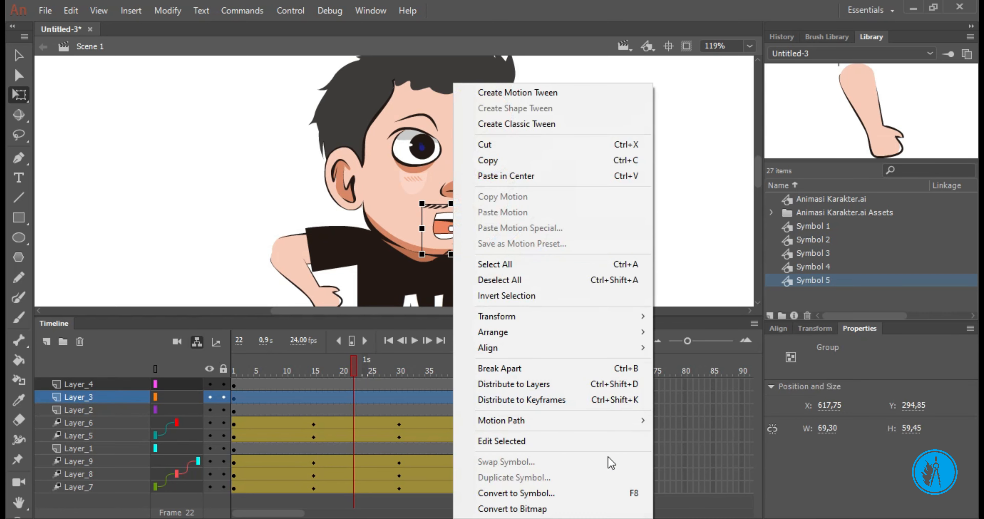
left_click(608, 494)
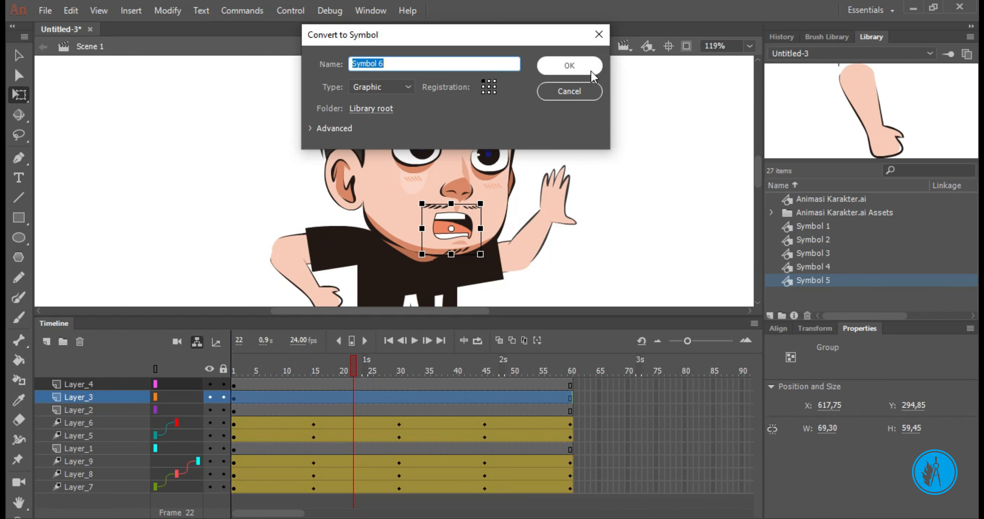
left_click(591, 68)
Convert the eyes group on Layer_4 and the head group on Layer_2 to separate symbols with the default settings
right_click(501, 162)
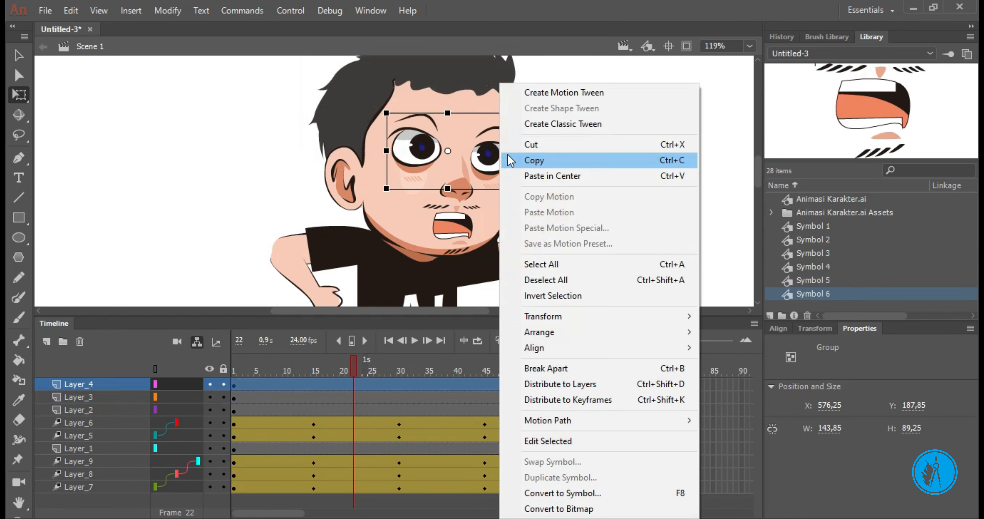
left_click(621, 494)
left_click(581, 72)
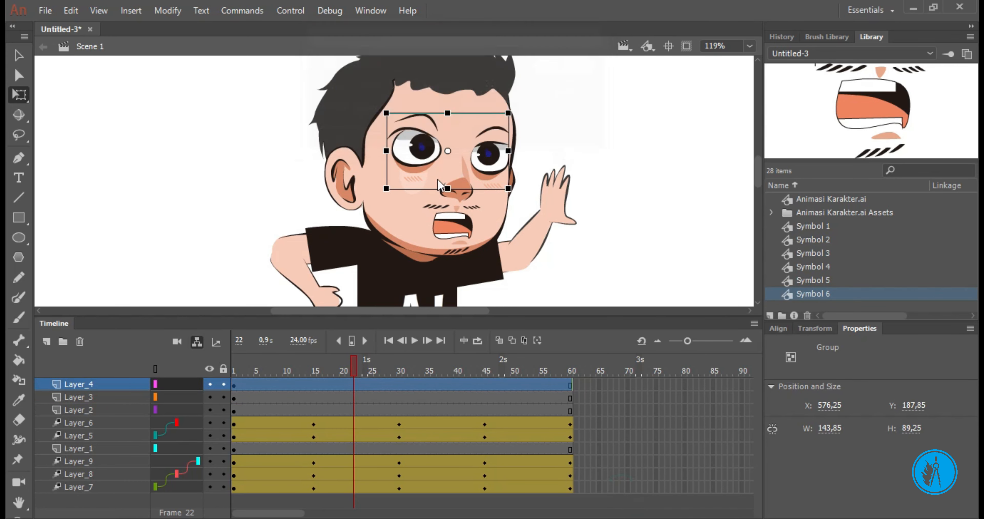
left_click(397, 217)
right_click(396, 217)
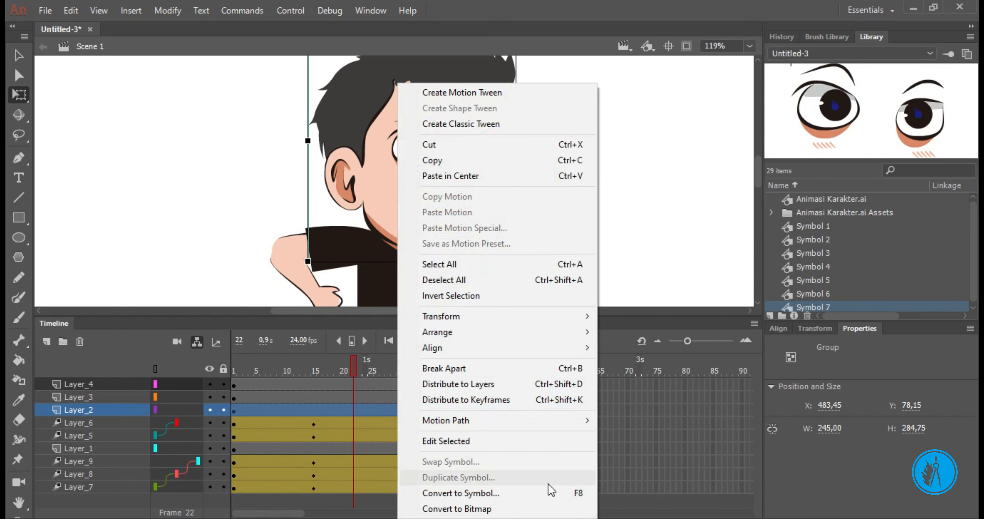
left_click(554, 493)
left_click(580, 73)
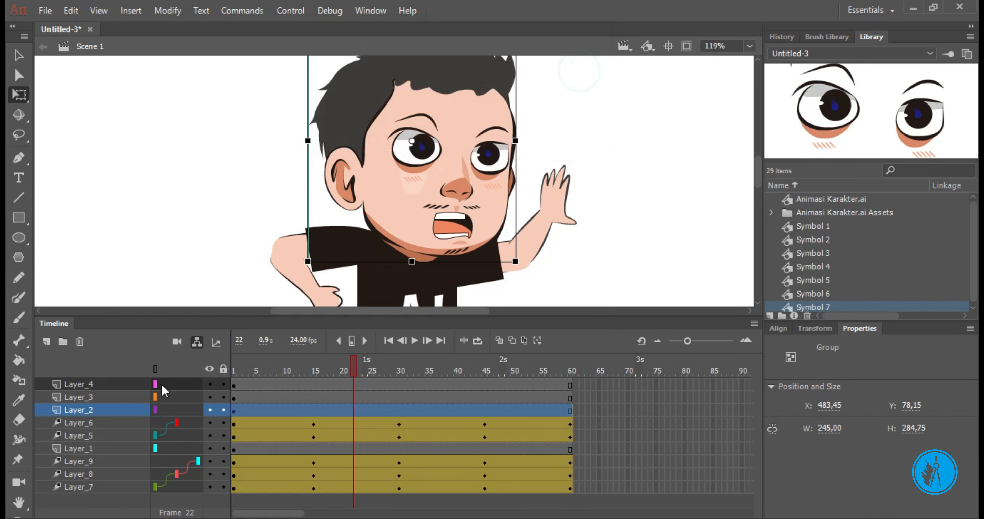
Parent Layer_3 (mouth) and Layer_4 (eyes) to the head's Layer_2
left_click(169, 396)
left_click(180, 384)
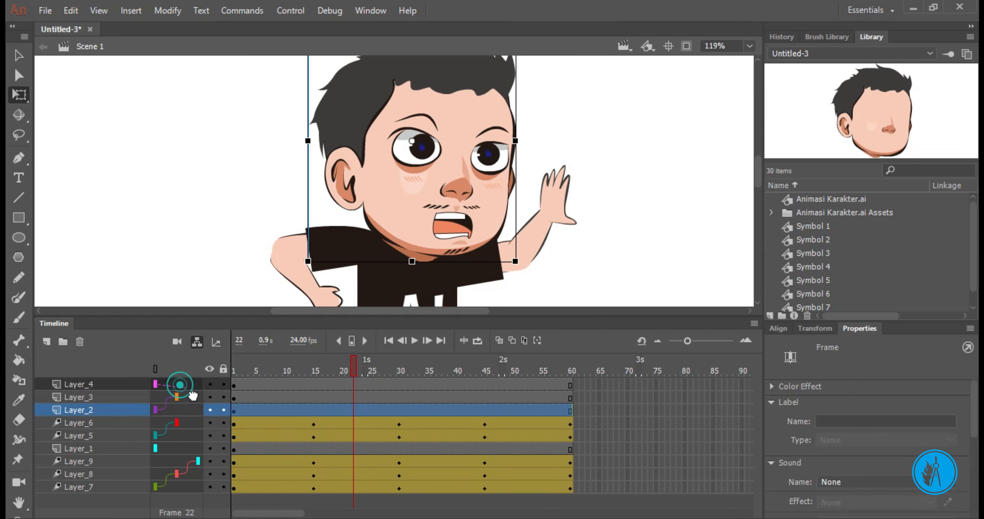
left_click_drag(188, 404, 190, 411)
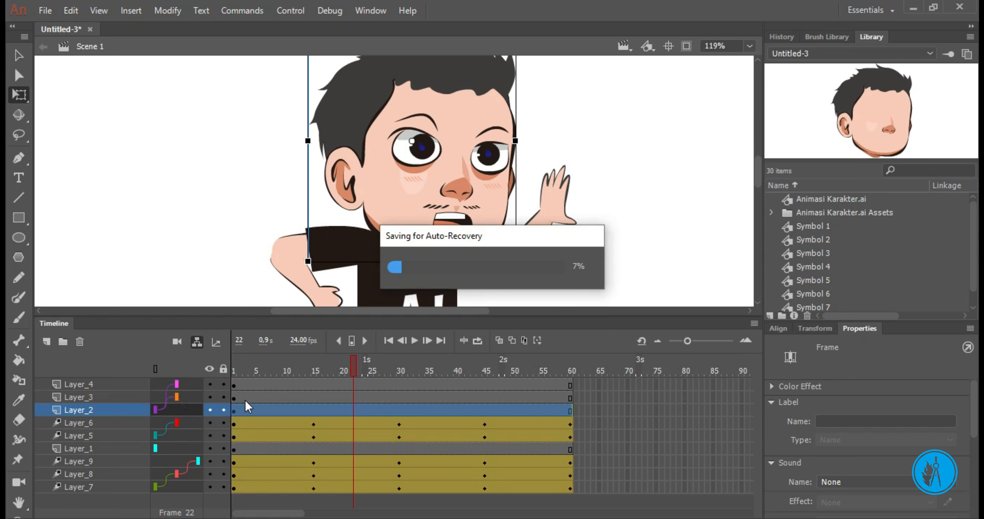
Create motion tweens on Layer_4, Layer_3 and Layer_2 together
left_click(368, 386)
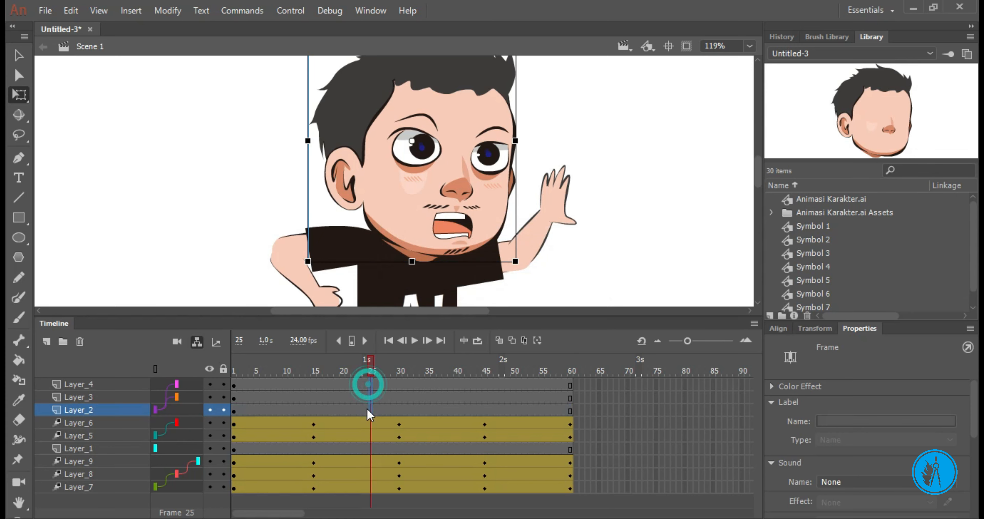
right_click(366, 407)
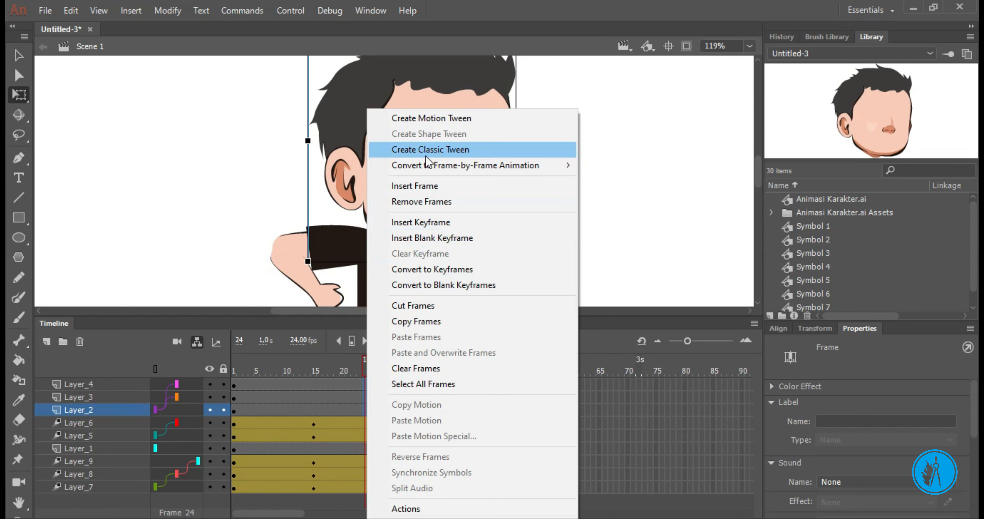
left_click(426, 120)
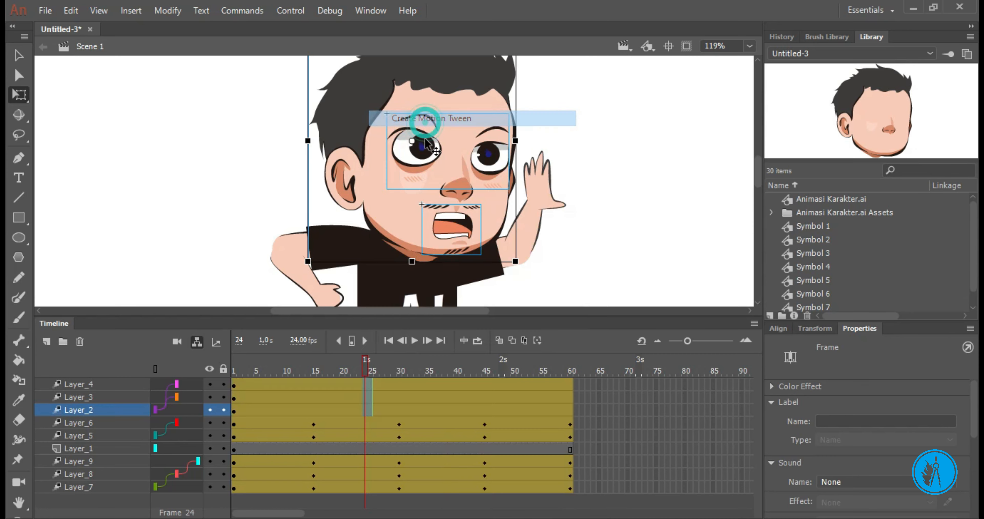
Add keyframes at frame 60 on Layer_4, Layer_3 and Layer_2
left_click(320, 388)
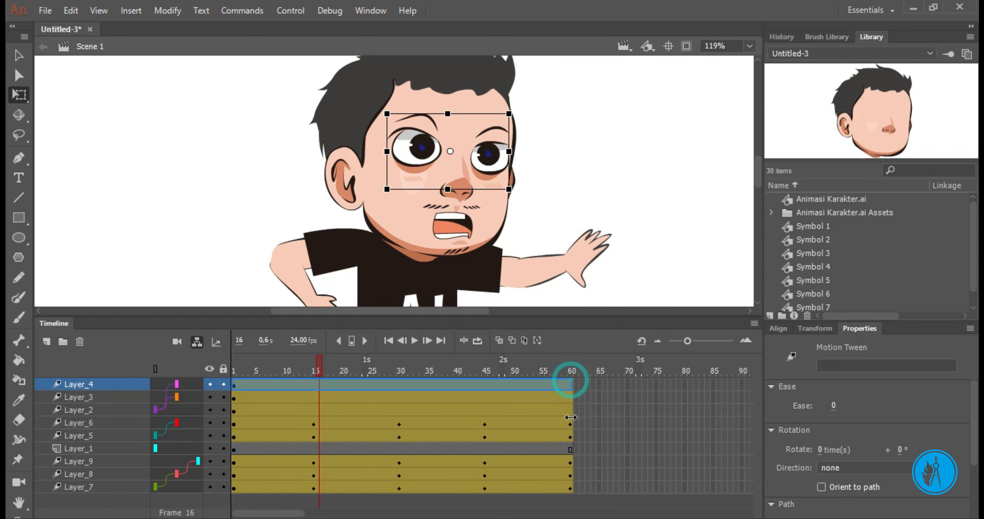
left_click(571, 381)
left_click(616, 398)
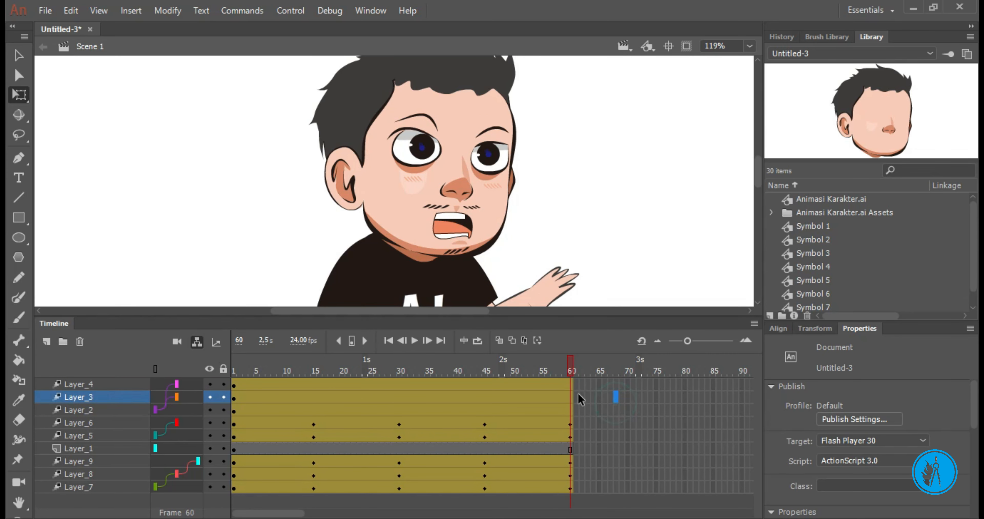
left_click(571, 410)
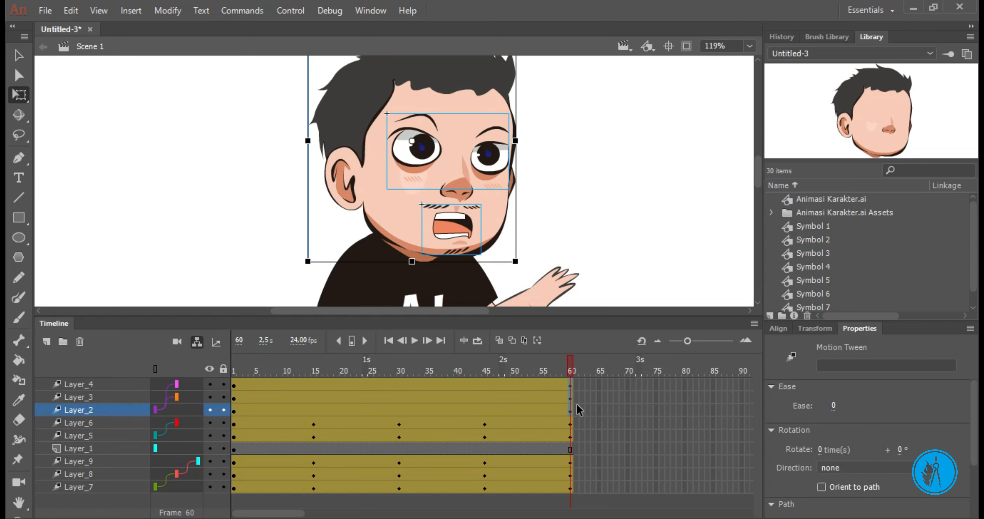
Add keyframes at frame 15 on Layer_2 to Layer_4, move the head's pivot point to the neck, and tilt the head slightly clockwise
left_click_drag(316, 383, 313, 412)
key("F6")
left_click(499, 220)
left_click_drag(525, 265, 542, 245)
key("ctrl+z")
left_click_drag(412, 141, 421, 246)
left_click_drag(524, 265, 516, 286)
Add keyframes at frame 45 on Layer_2, Layer_3 and Layer_4 and tilt the head counterclockwise about the neck
left_click_drag(240, 369, 485, 413)
key("F6")
left_click(570, 284)
left_click(497, 226)
left_click_drag(526, 279, 528, 252)
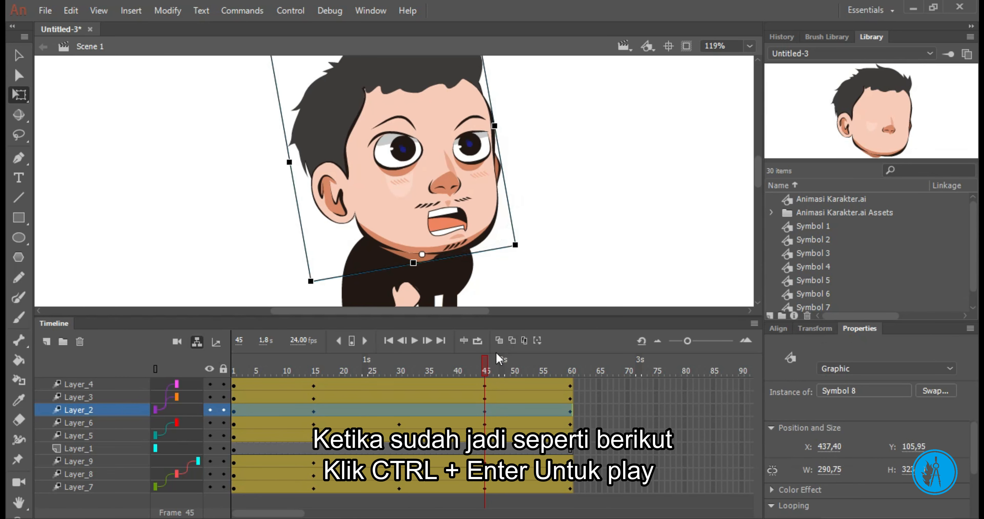
Preview the animation on the timeline, then test the movie in its own window and close it
left_click_drag(509, 363, 473, 361)
key("Return")
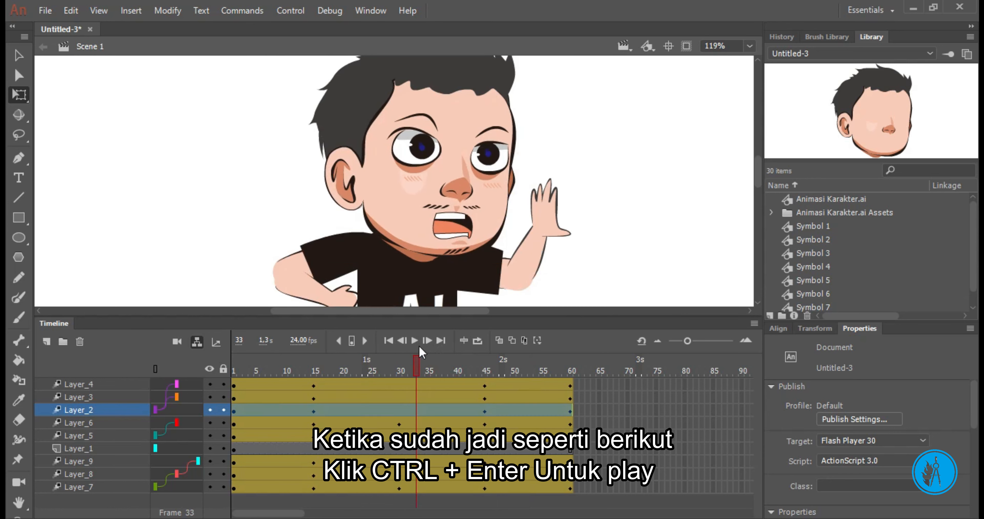
left_click(415, 340)
key("ctrl+Return")
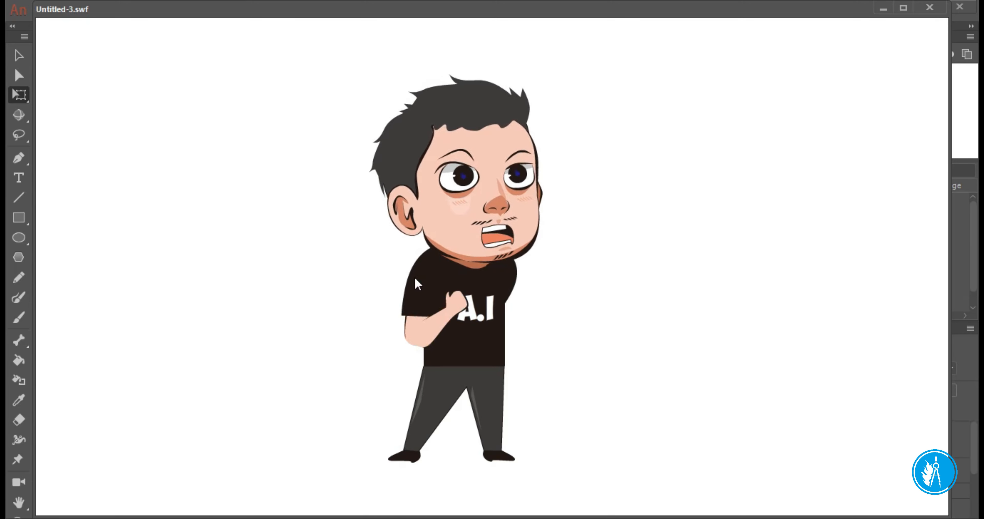
left_click(930, 8)
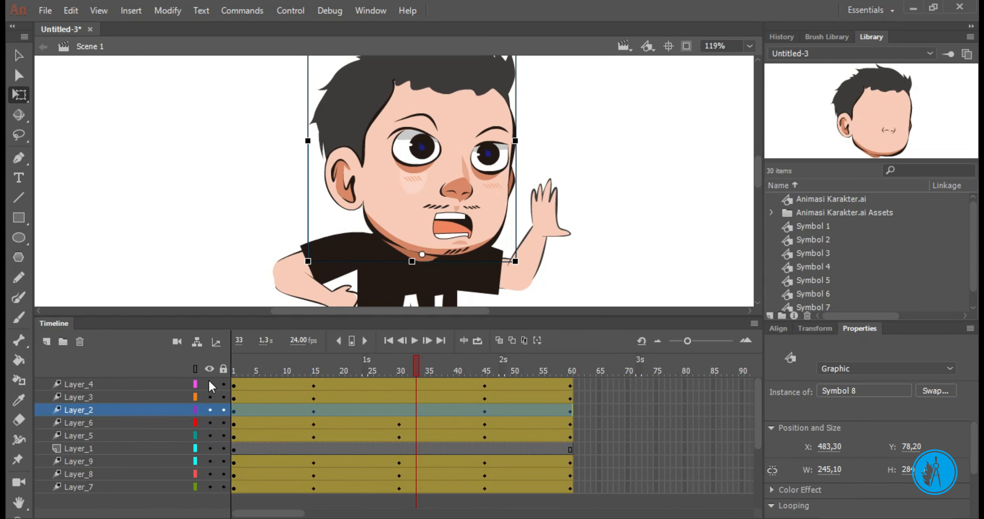
Show the layer parenting view again and scrub the timeline to frame 60
left_click(198, 342)
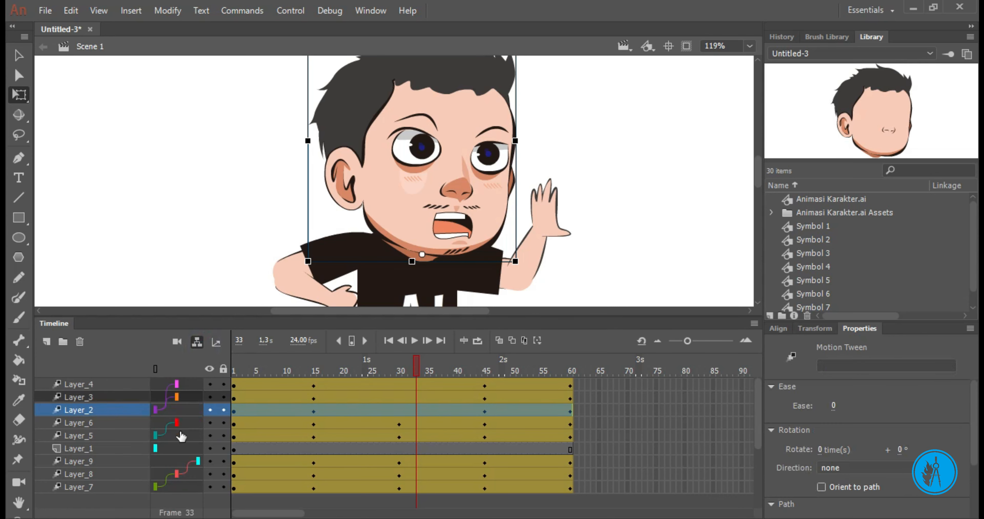
left_click_drag(416, 365, 577, 397)
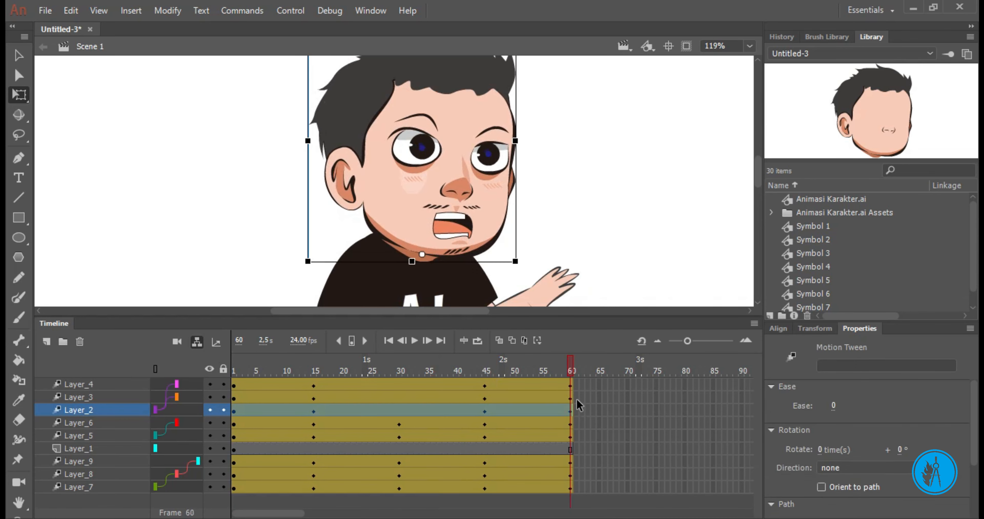